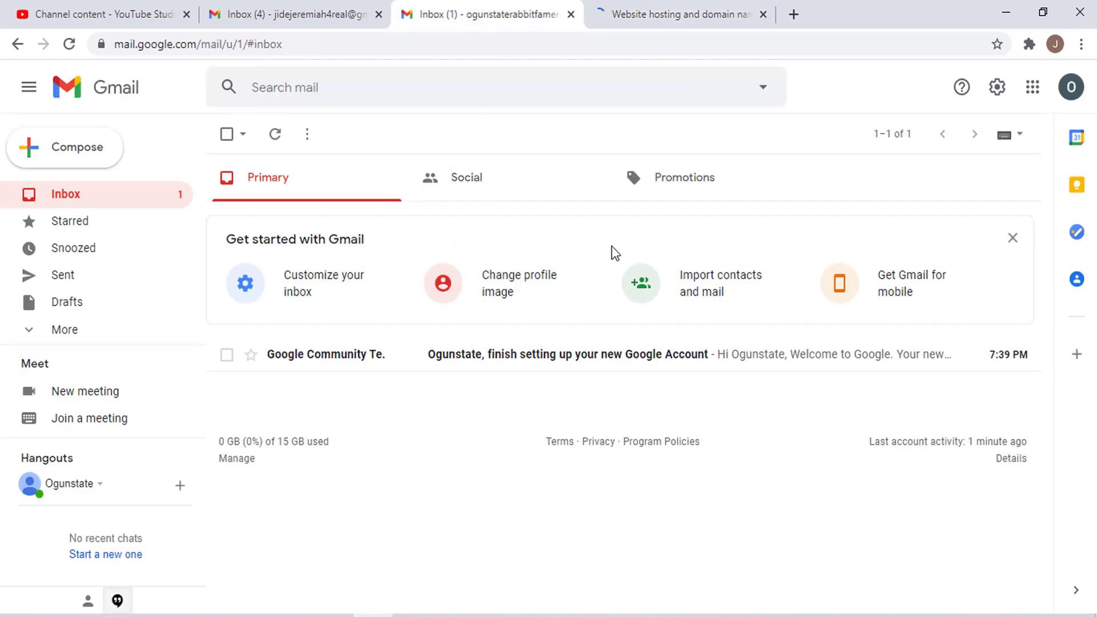
- Look up and select the account's e-mail address in the account details panel
{"action": "left_click", "coordinate": [1070, 89]}
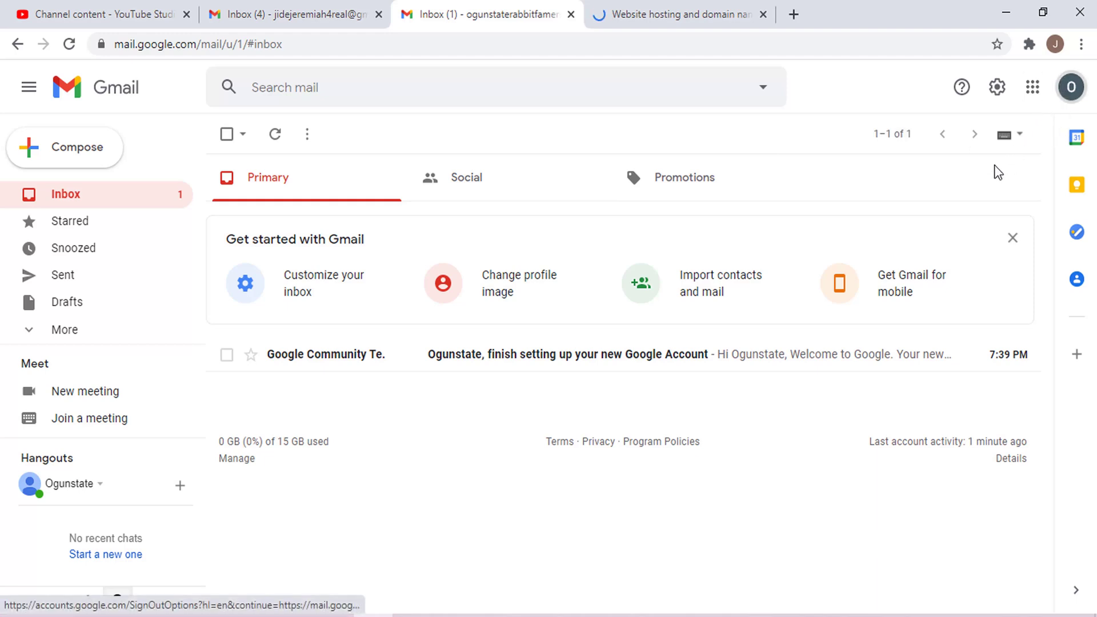
{"action": "left_click_drag", "start_coordinate": [861, 236], "coordinate": [977, 237]}
{"action": "key", "text": "Escape"}
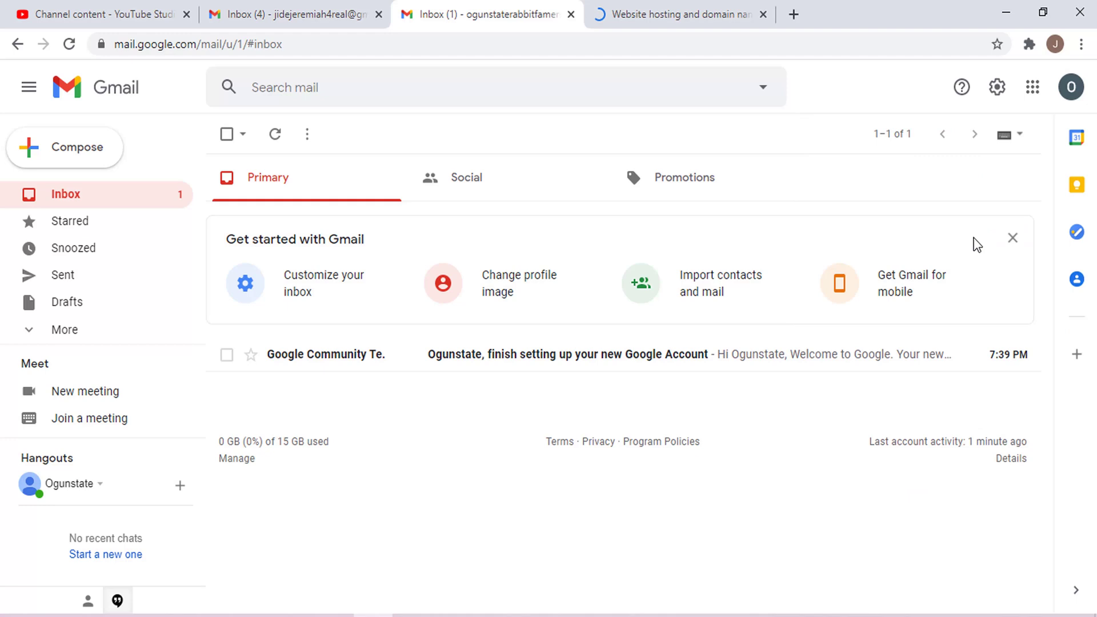
- Search Namecheap for the domain ogunstaterabbitfamers.com
{"action": "left_click", "coordinate": [697, 14]}
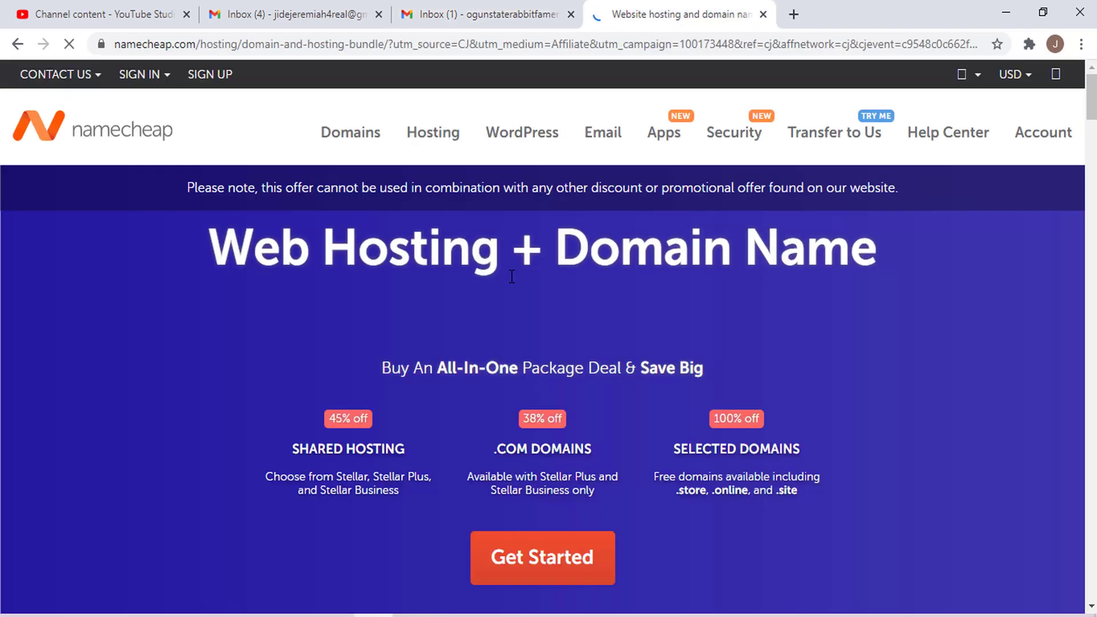
{"action": "left_click", "coordinate": [124, 136]}
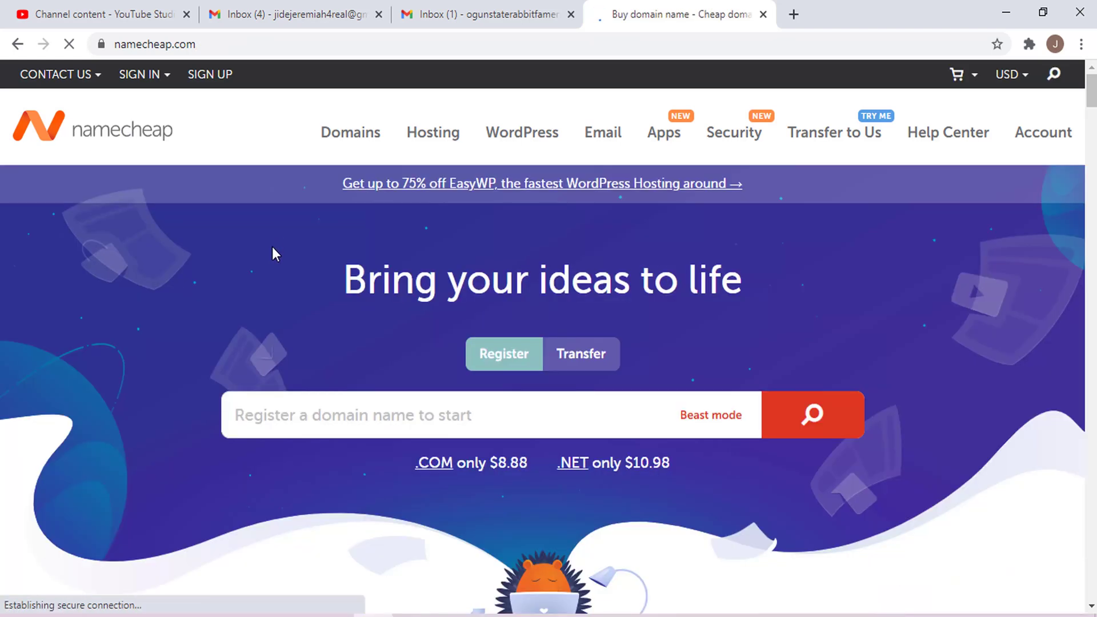
{"action": "left_click", "coordinate": [353, 420]}
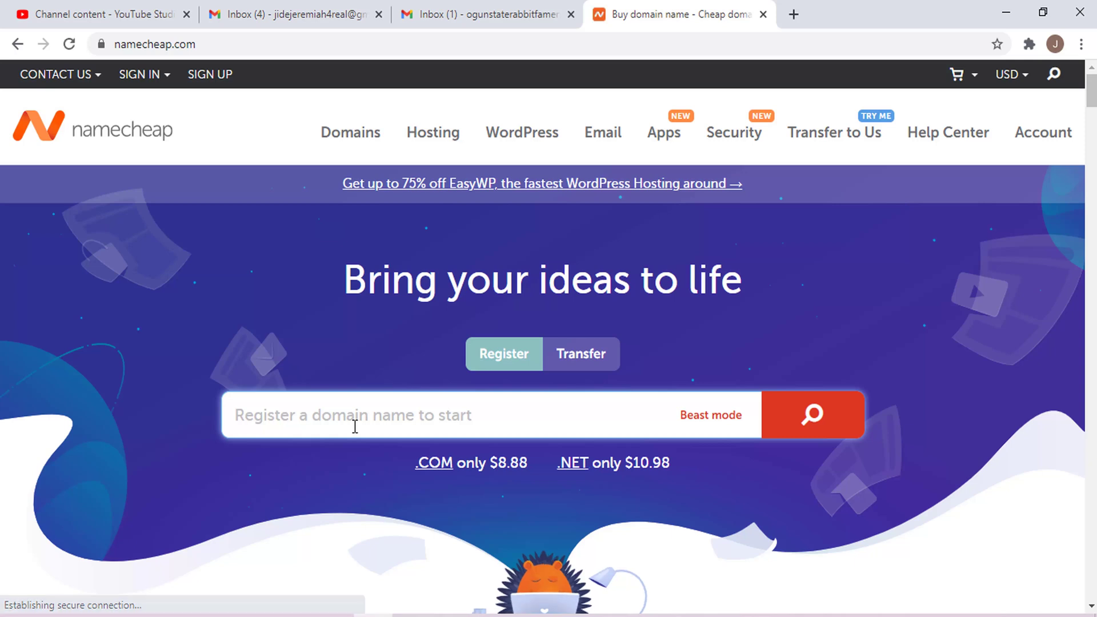
{"action": "type", "text": "ogunstaterabbitfamers.com"}
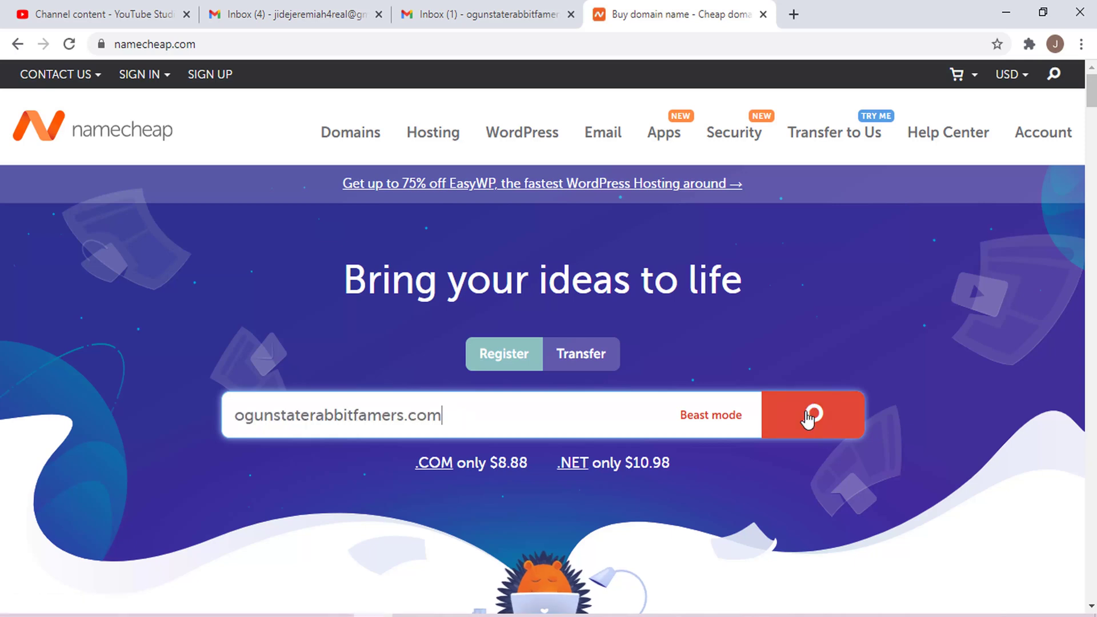
{"action": "left_click", "coordinate": [772, 428]}
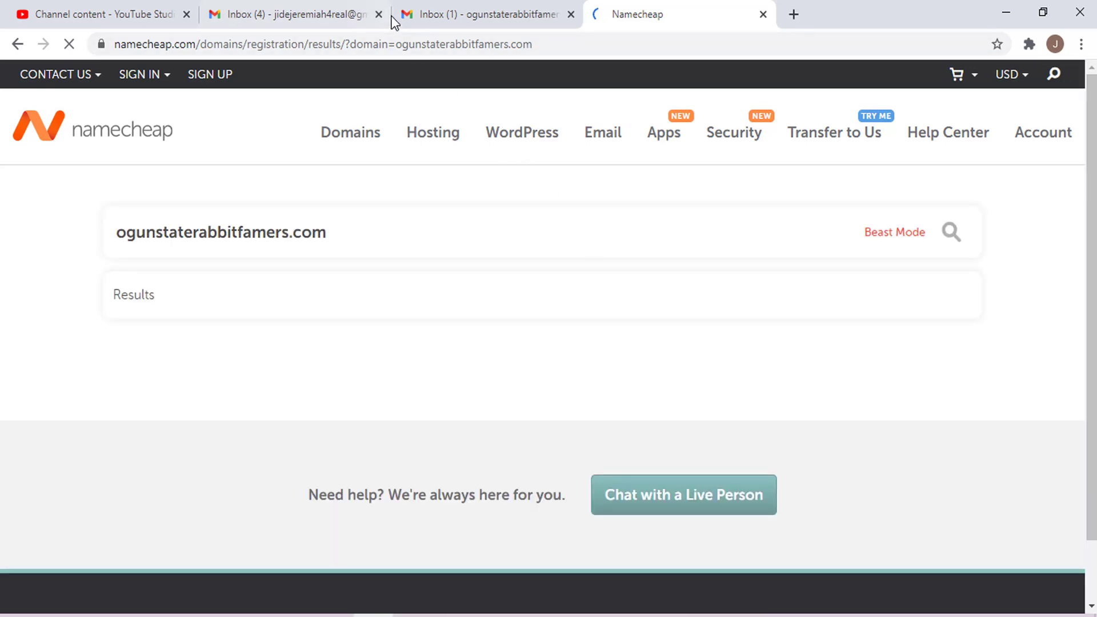
- Close the leftover Gmail and YouTube Studio tabs and add ogunstaterabbitfamers.com to the cart
{"action": "left_click", "coordinate": [379, 14]}
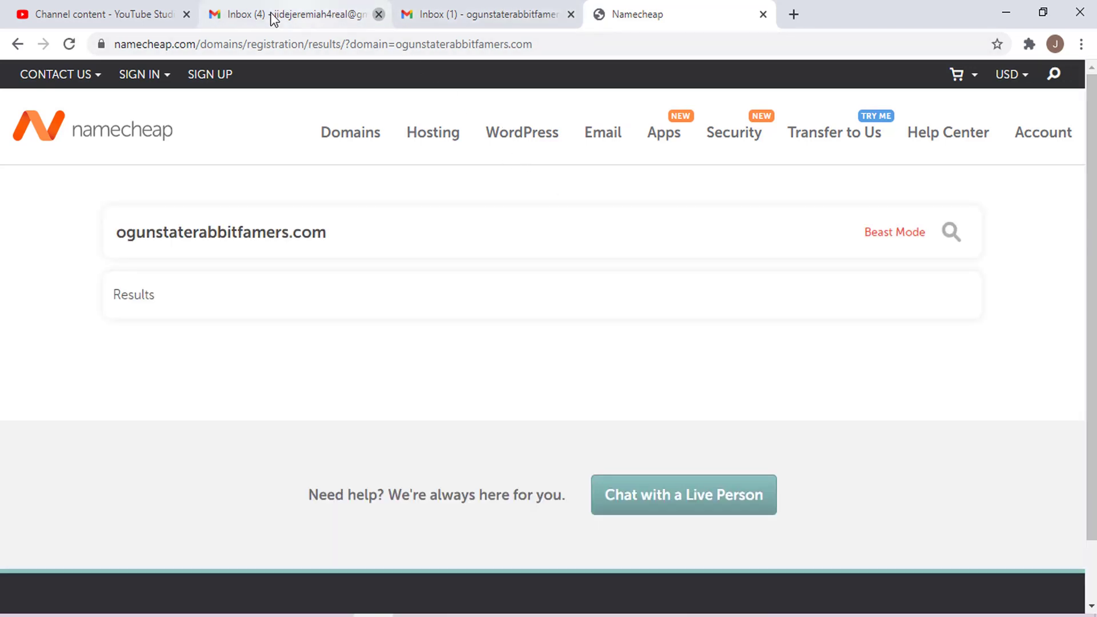
{"action": "left_click", "coordinate": [187, 15]}
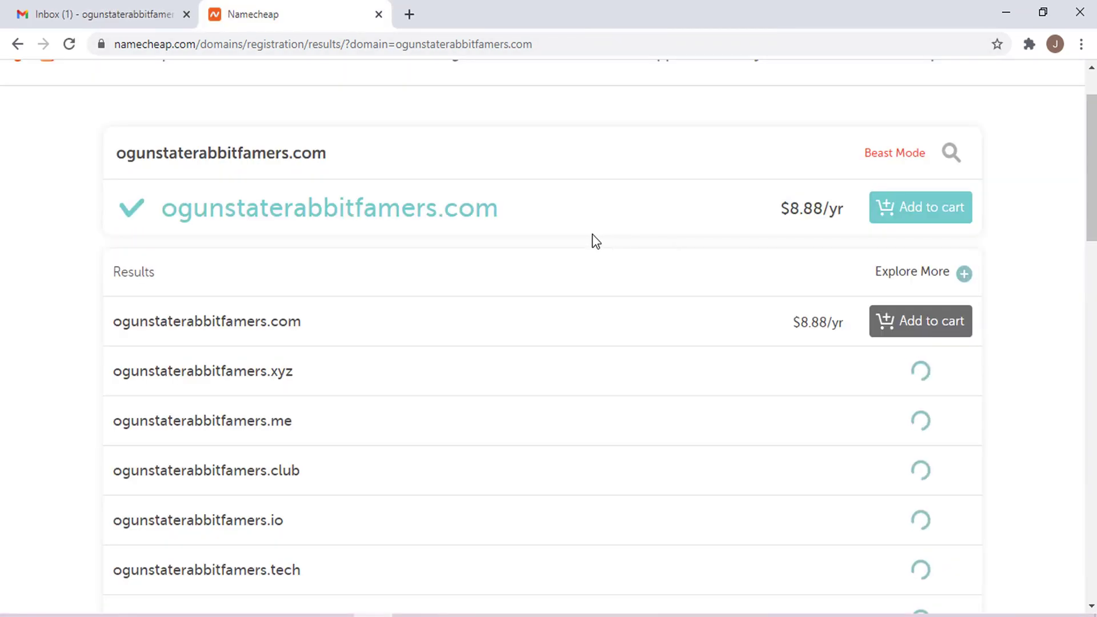
{"action": "left_click", "coordinate": [947, 215]}
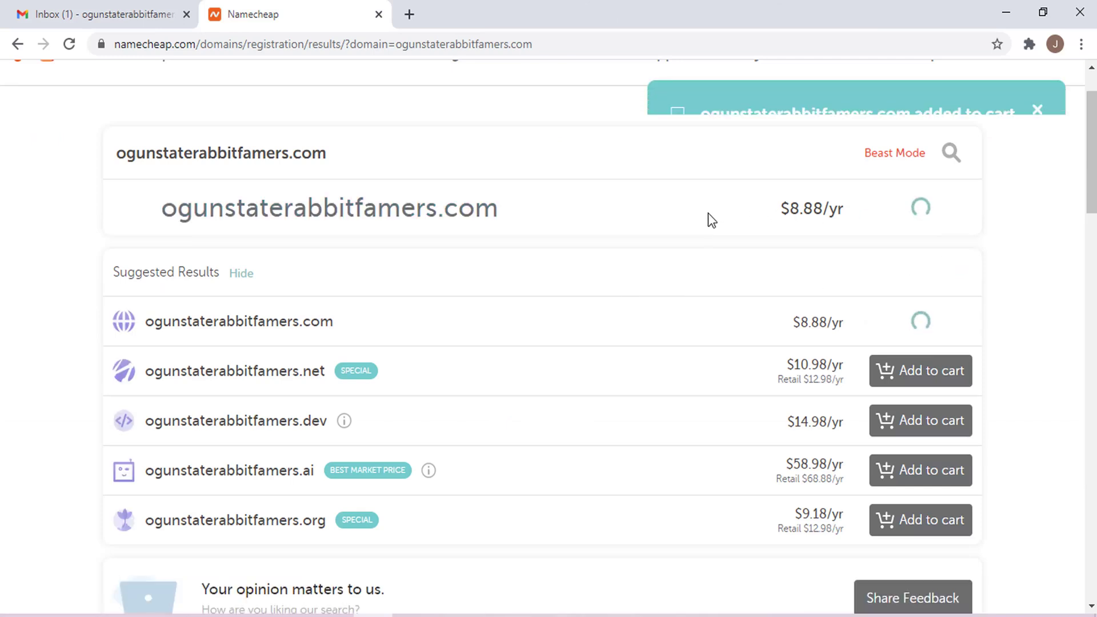
- Check out the cart and review the 1-year domain order totalling $9.06
{"action": "left_click", "coordinate": [969, 174]}
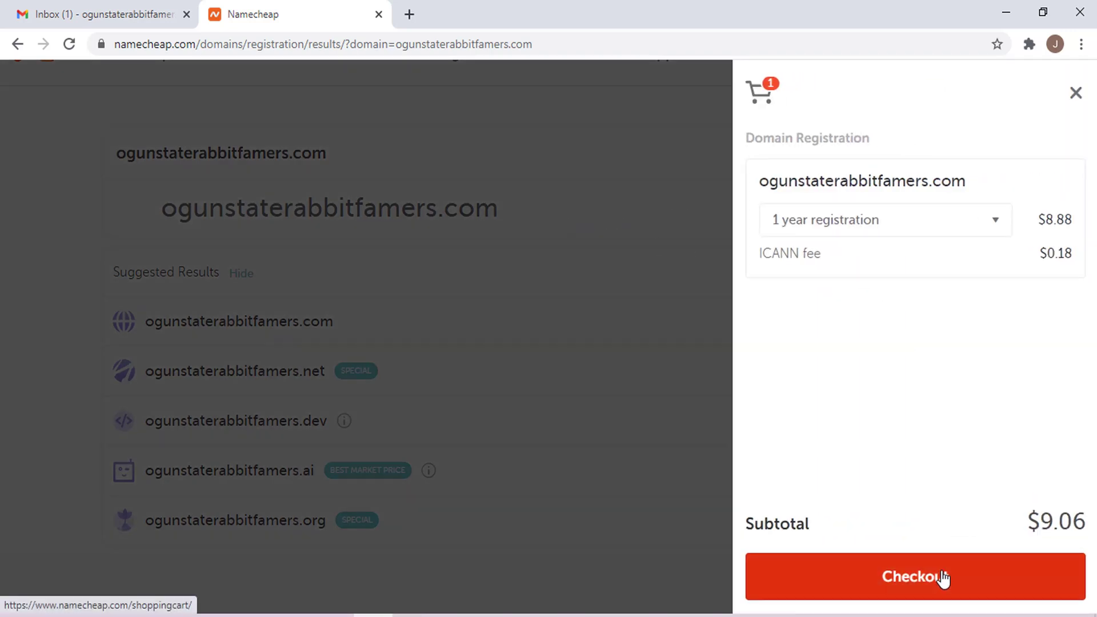
{"action": "left_click", "coordinate": [941, 577]}
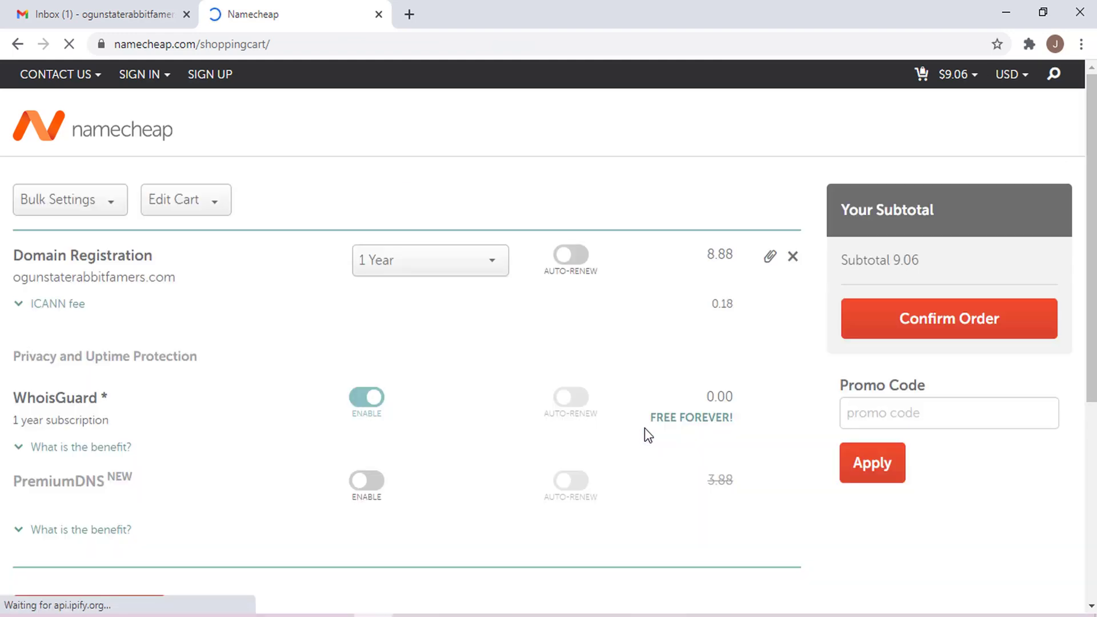
{"action": "scroll", "coordinate": [407, 382], "scroll_direction": "down", "scroll_amount": 5}
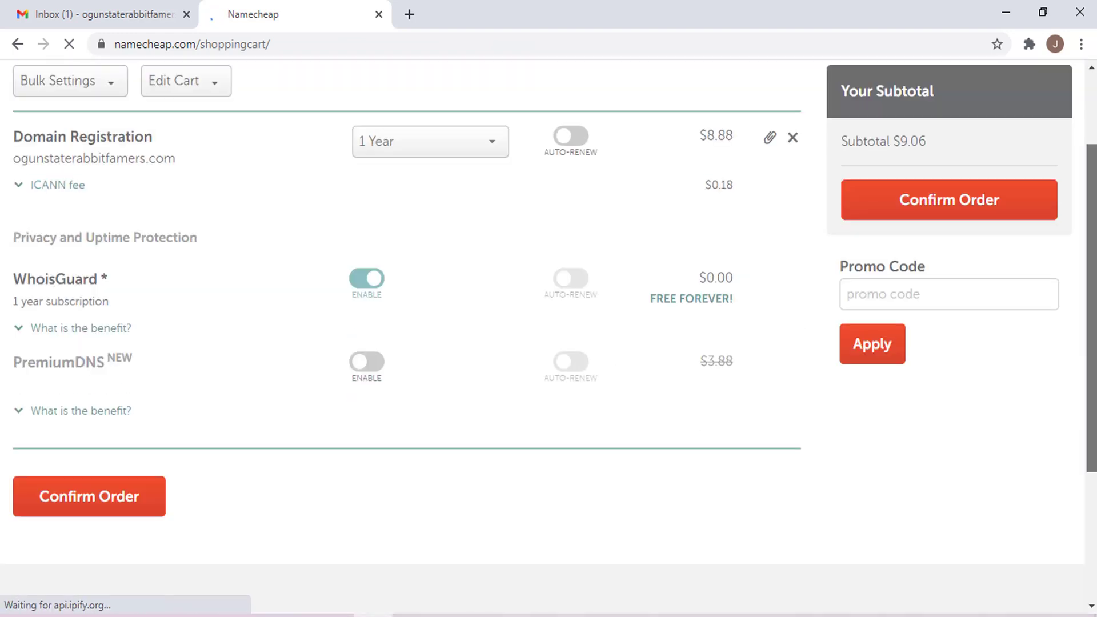
{"action": "scroll", "coordinate": [539, 250], "scroll_direction": "up", "scroll_amount": 5}
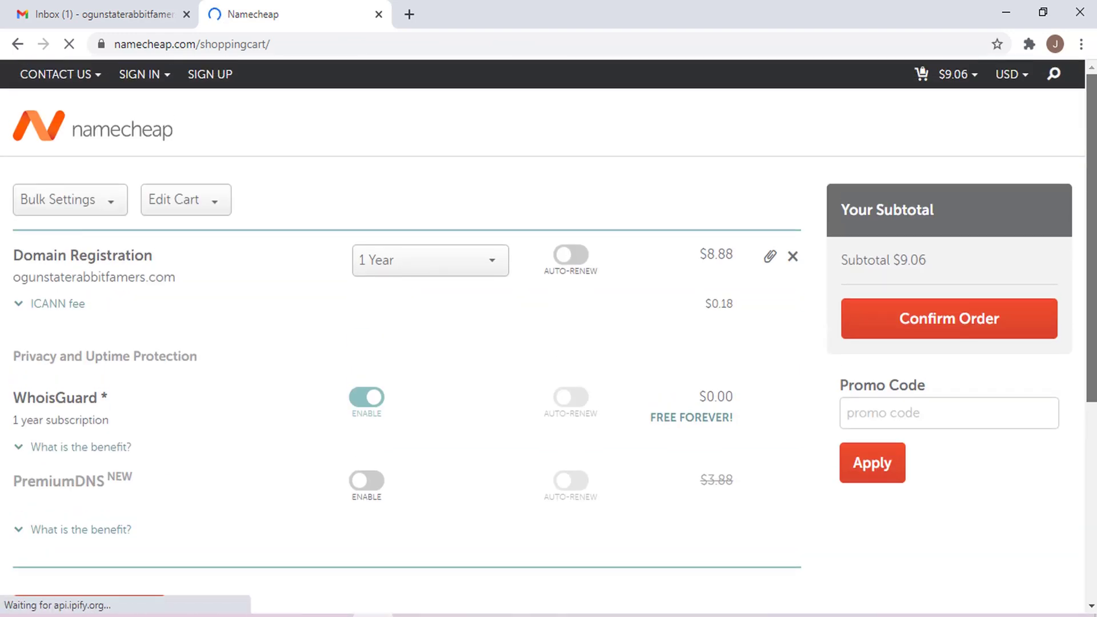
- Open the Shared Hosting plans page from the Namecheap home page
{"action": "left_click", "coordinate": [112, 139]}
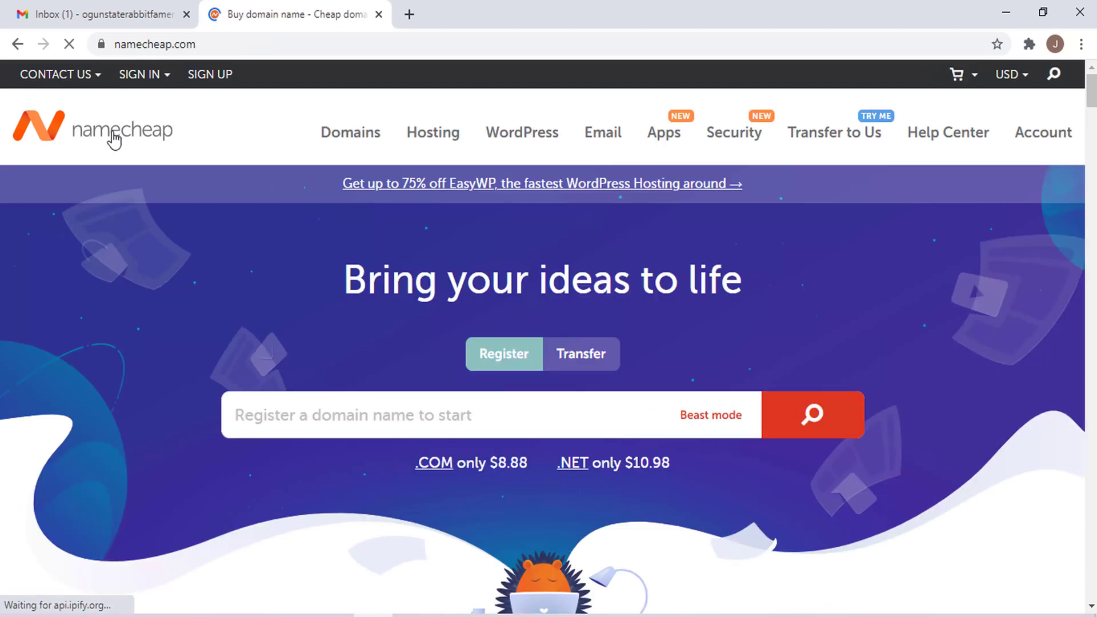
{"action": "left_click", "coordinate": [449, 140]}
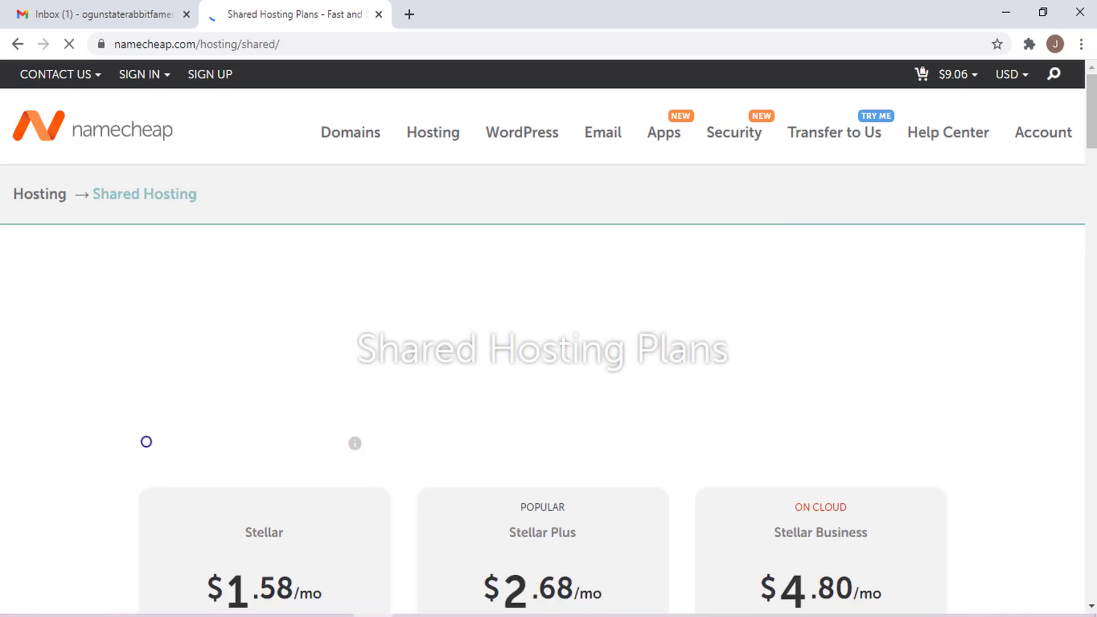
{"action": "scroll", "coordinate": [548, 343], "scroll_direction": "down", "scroll_amount": 7}
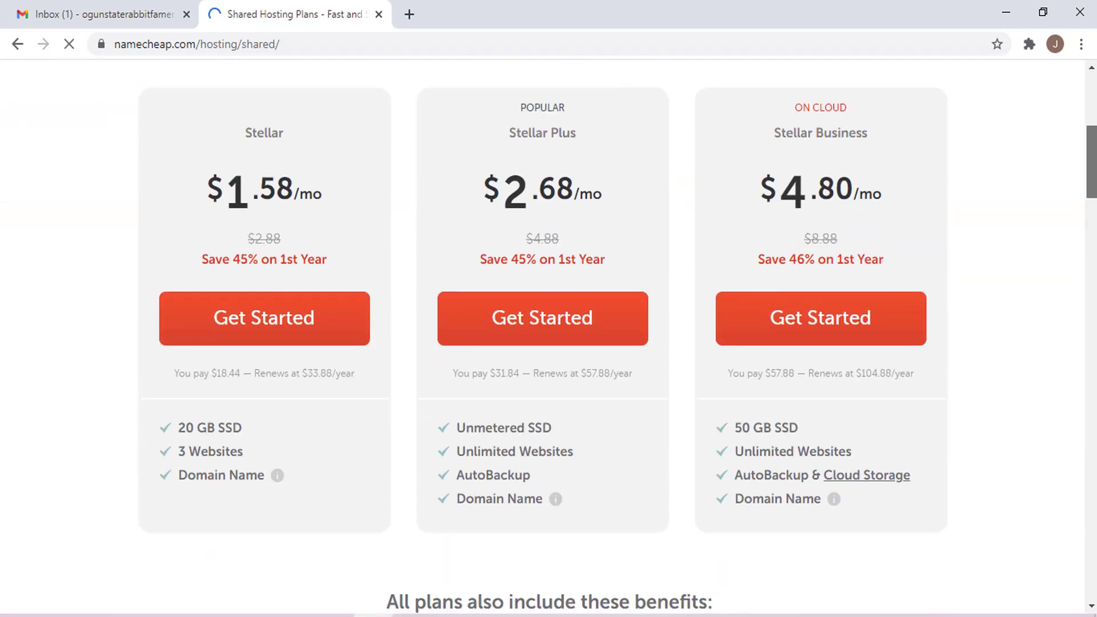
{"action": "left_click", "coordinate": [276, 298]}
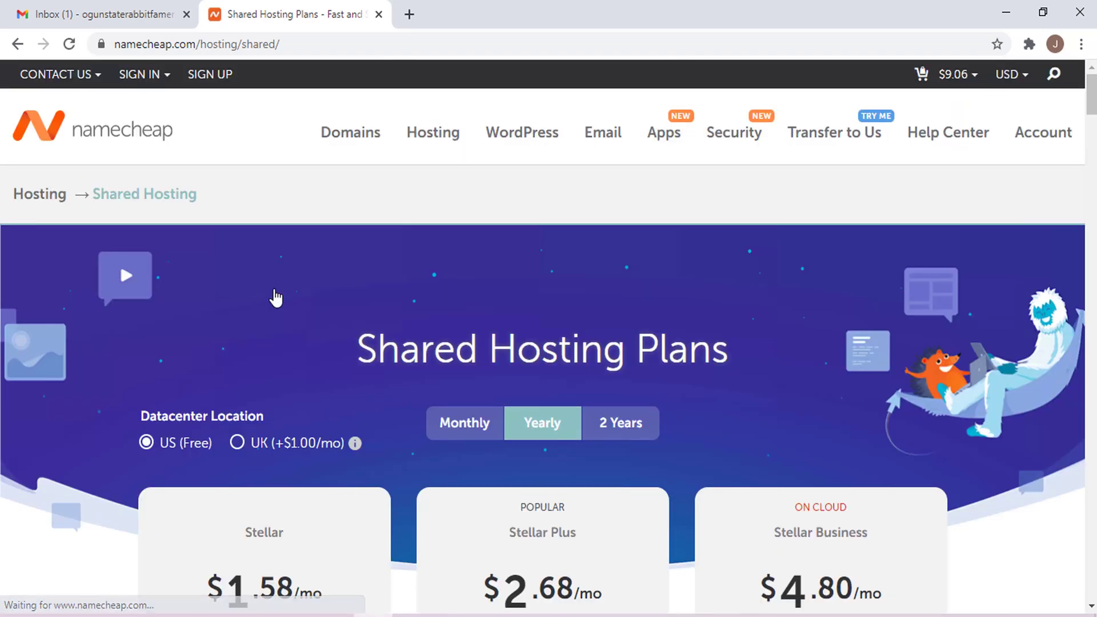
{"action": "scroll", "coordinate": [549, 337], "scroll_direction": "down", "scroll_amount": 6}
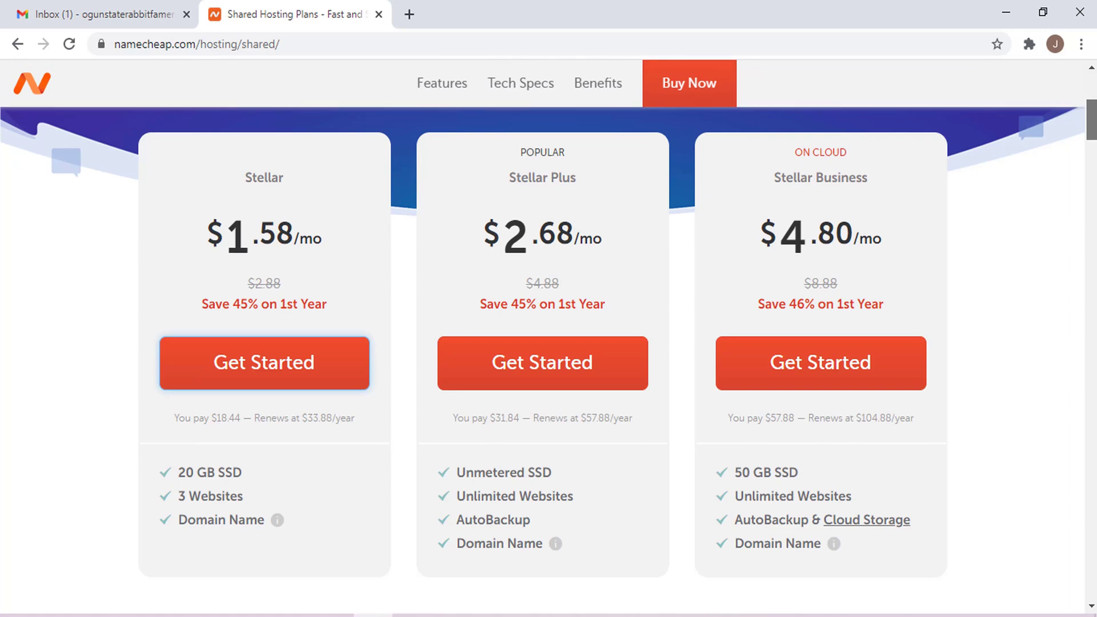
{"action": "scroll", "coordinate": [548, 337], "scroll_direction": "up", "scroll_amount": 3}
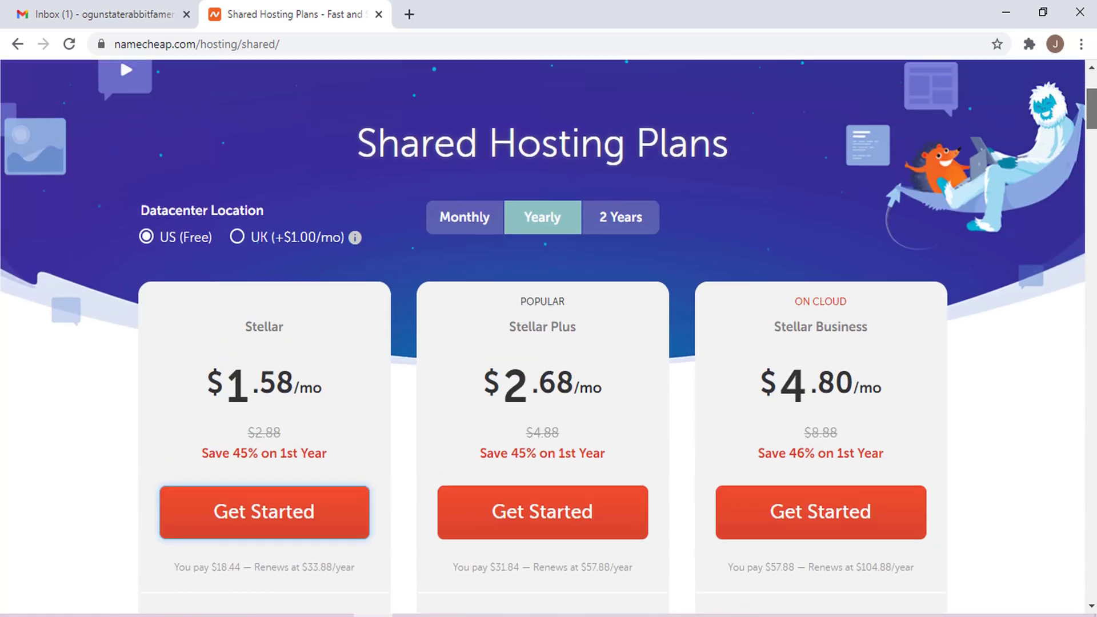
{"action": "scroll", "coordinate": [675, 182], "scroll_direction": "down", "scroll_amount": 3}
{"action": "scroll", "coordinate": [674, 183], "scroll_direction": "up", "scroll_amount": 4}
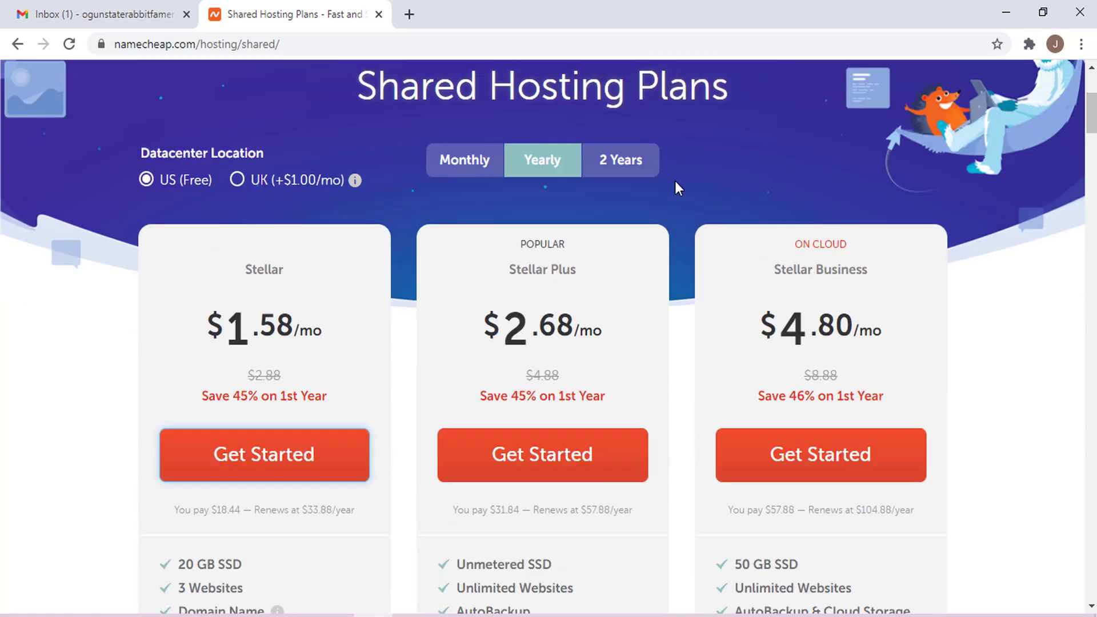
- Compare 2-year and yearly plan prices, ending on yearly: Stellar $1.58/mo
{"action": "left_click", "coordinate": [635, 168]}
{"action": "scroll", "coordinate": [631, 167], "scroll_direction": "down", "scroll_amount": 1}
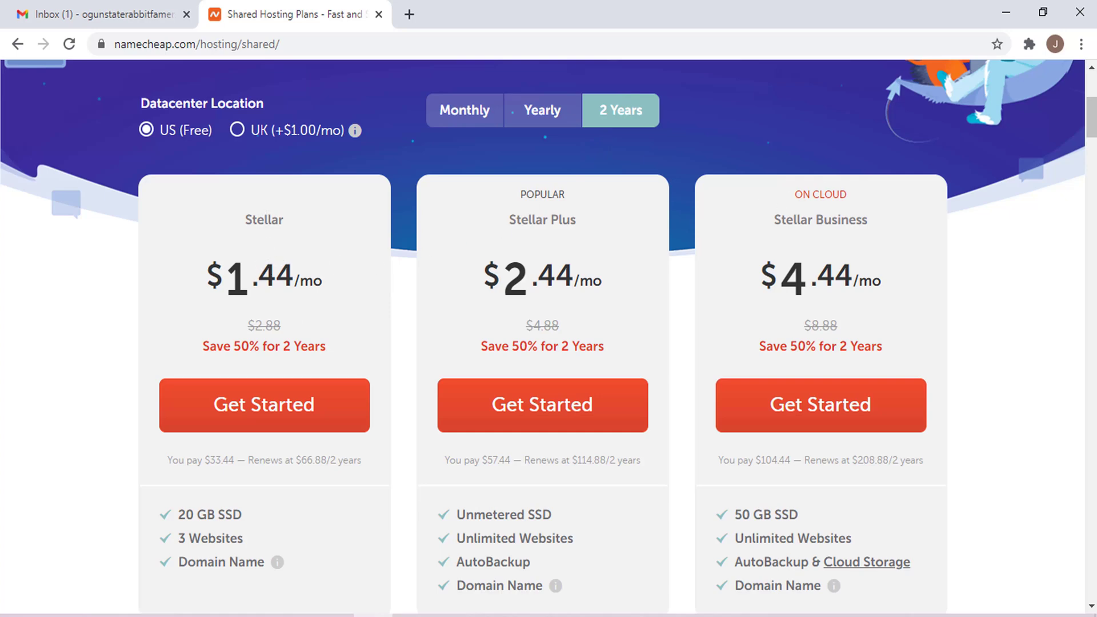
{"action": "scroll", "coordinate": [594, 302], "scroll_direction": "down", "scroll_amount": 2}
{"action": "scroll", "coordinate": [594, 301], "scroll_direction": "up", "scroll_amount": 5}
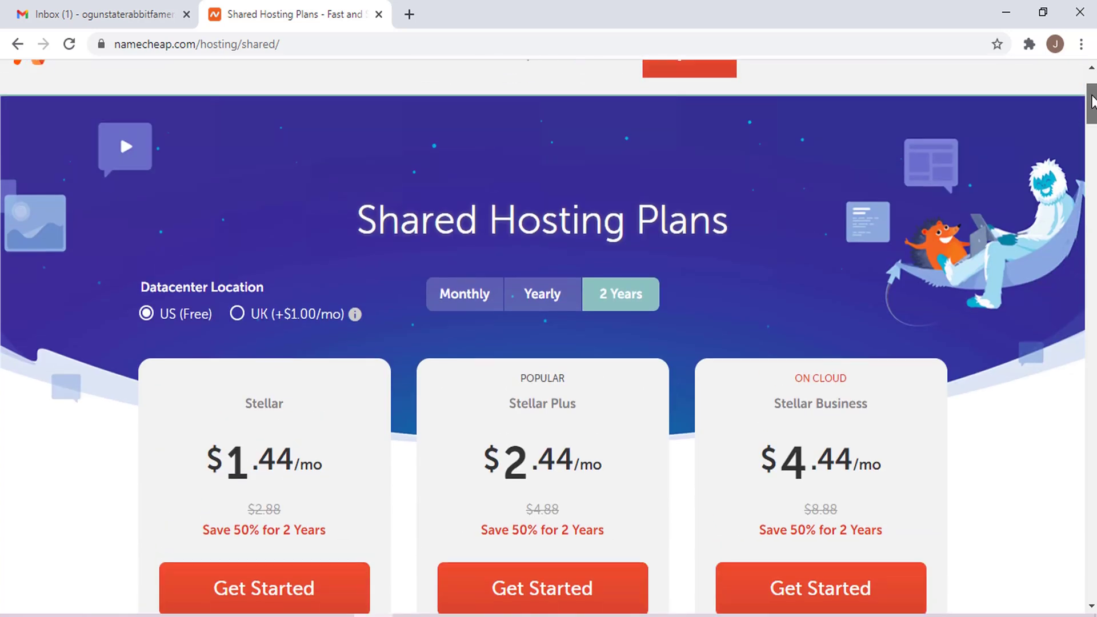
{"action": "left_click", "coordinate": [543, 294]}
{"action": "scroll", "coordinate": [686, 286], "scroll_direction": "down", "scroll_amount": 3}
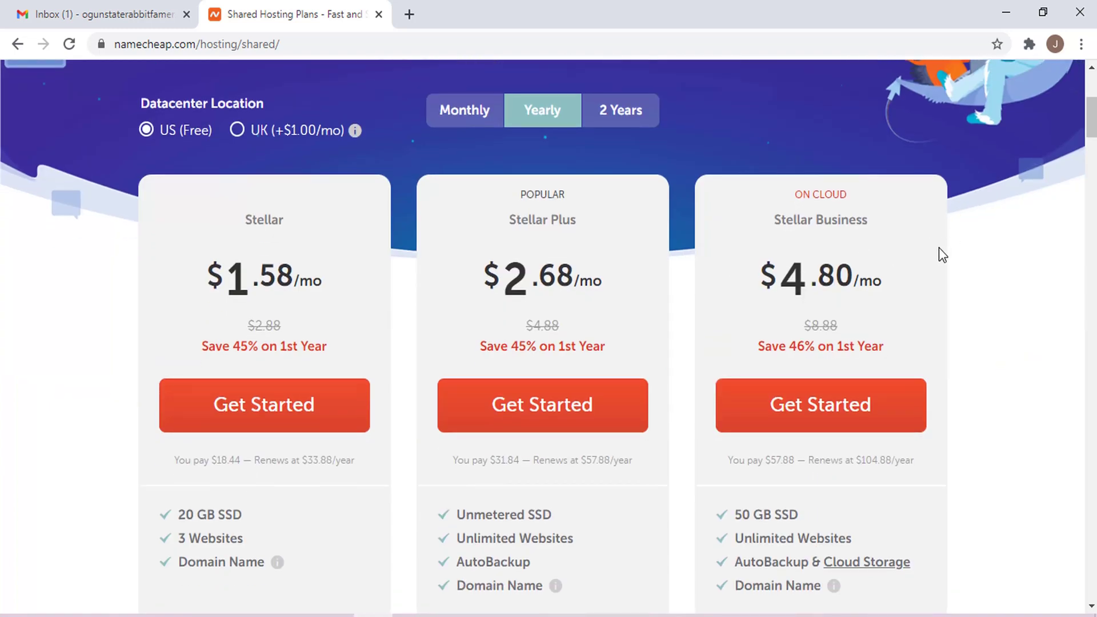
{"action": "scroll", "coordinate": [548, 337], "scroll_direction": "down", "scroll_amount": 4}
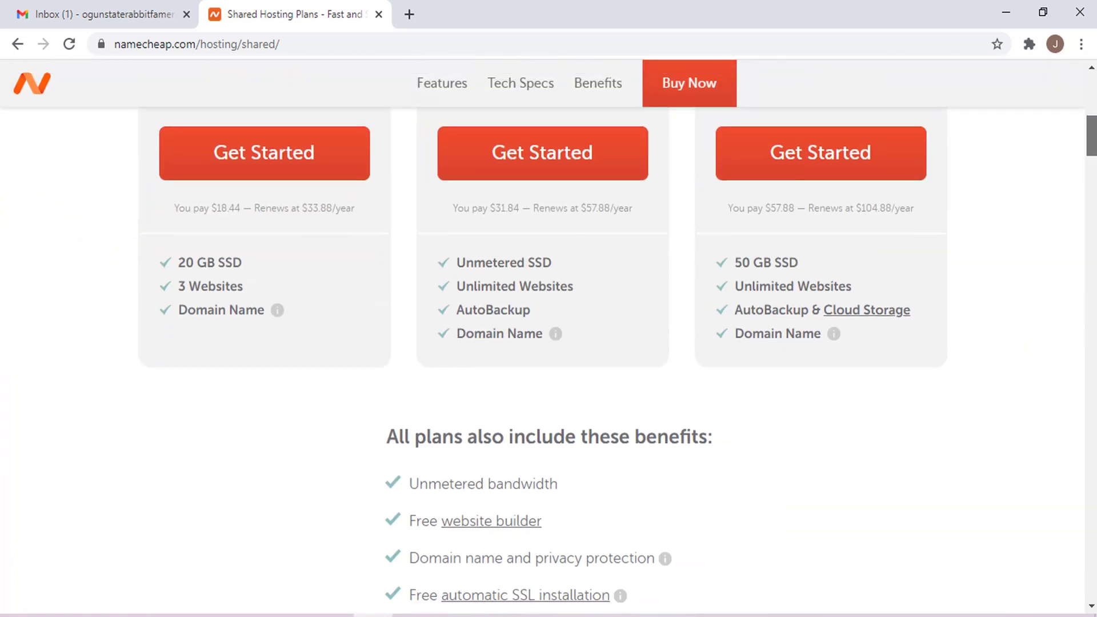
{"action": "scroll", "coordinate": [548, 337], "scroll_direction": "down", "scroll_amount": 20}
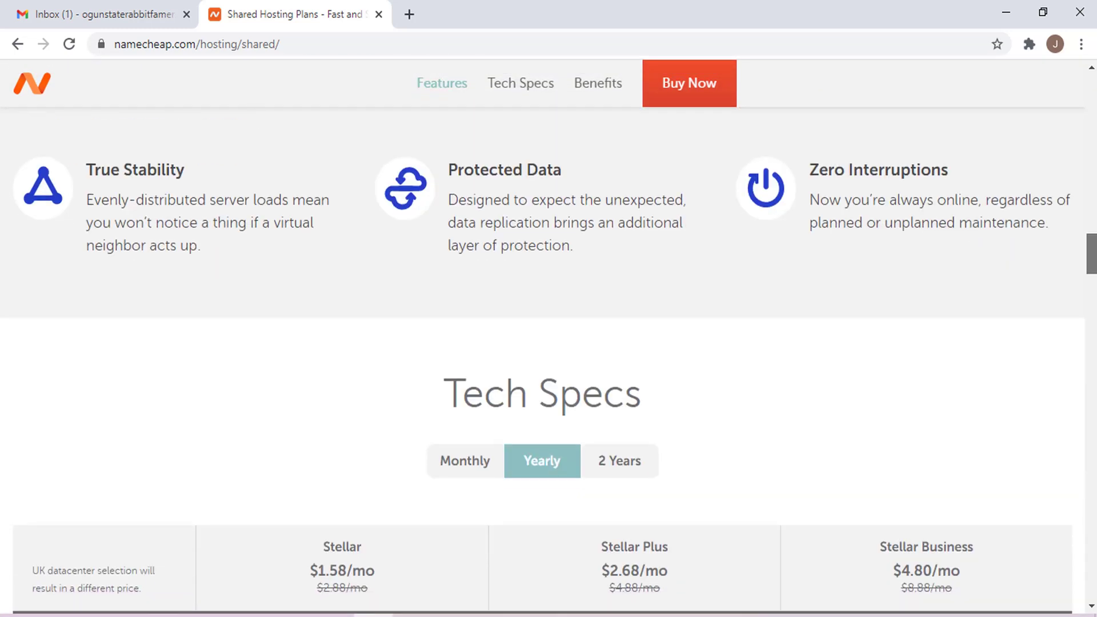
{"action": "scroll", "coordinate": [1044, 211], "scroll_direction": "up", "scroll_amount": 20}
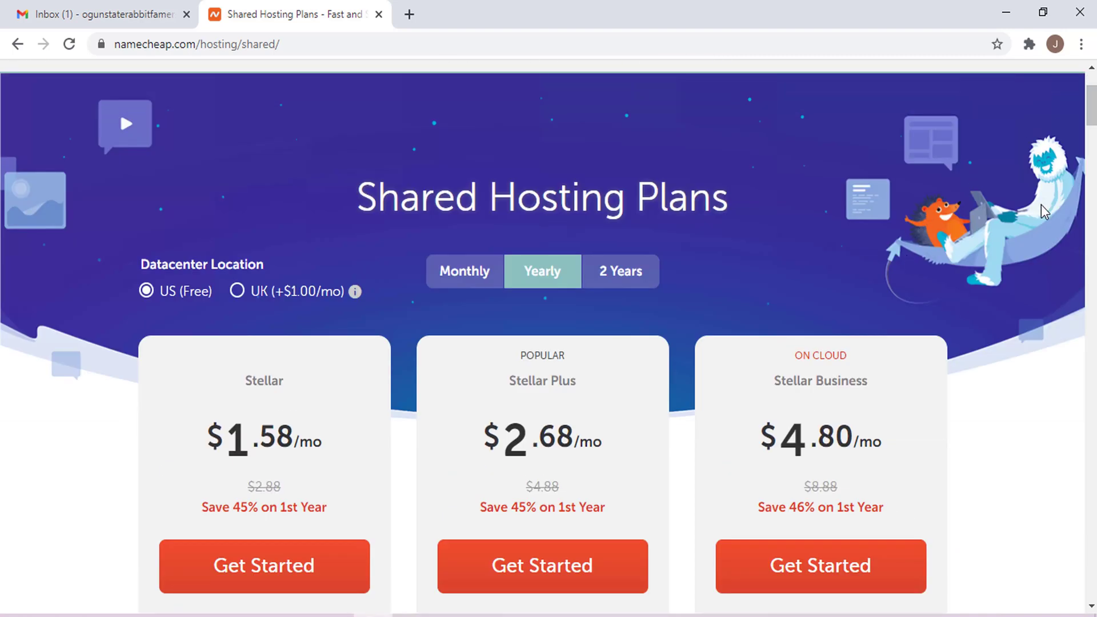
- Add the Stellar hosting plan for the new .com domain to the cart
{"action": "left_click", "coordinate": [246, 560]}
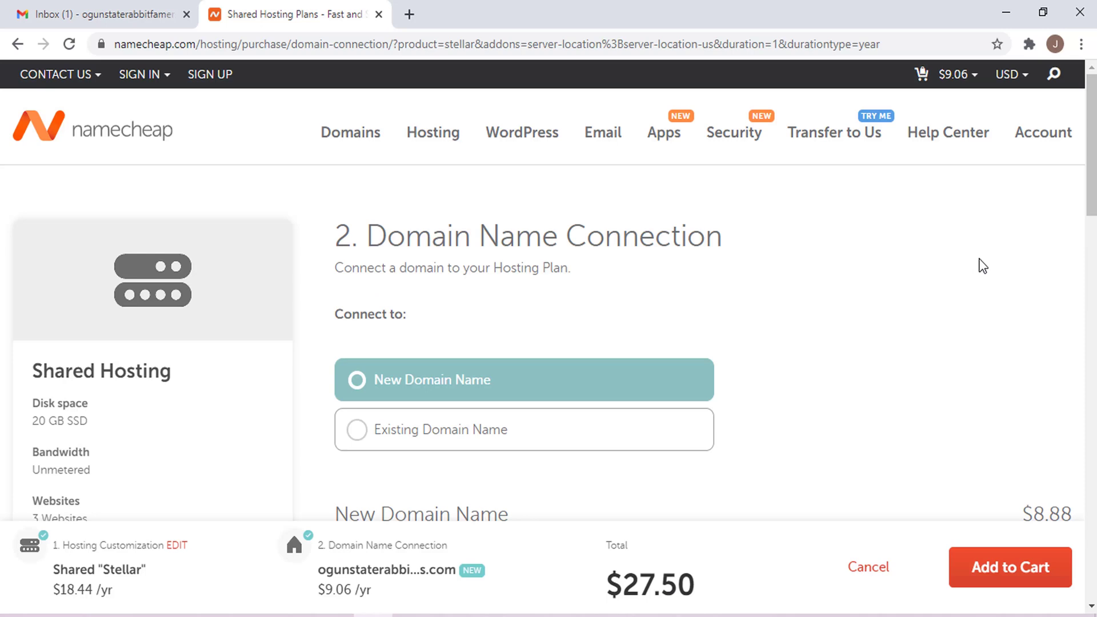
{"action": "scroll", "coordinate": [1091, 171], "scroll_direction": "down", "scroll_amount": 2}
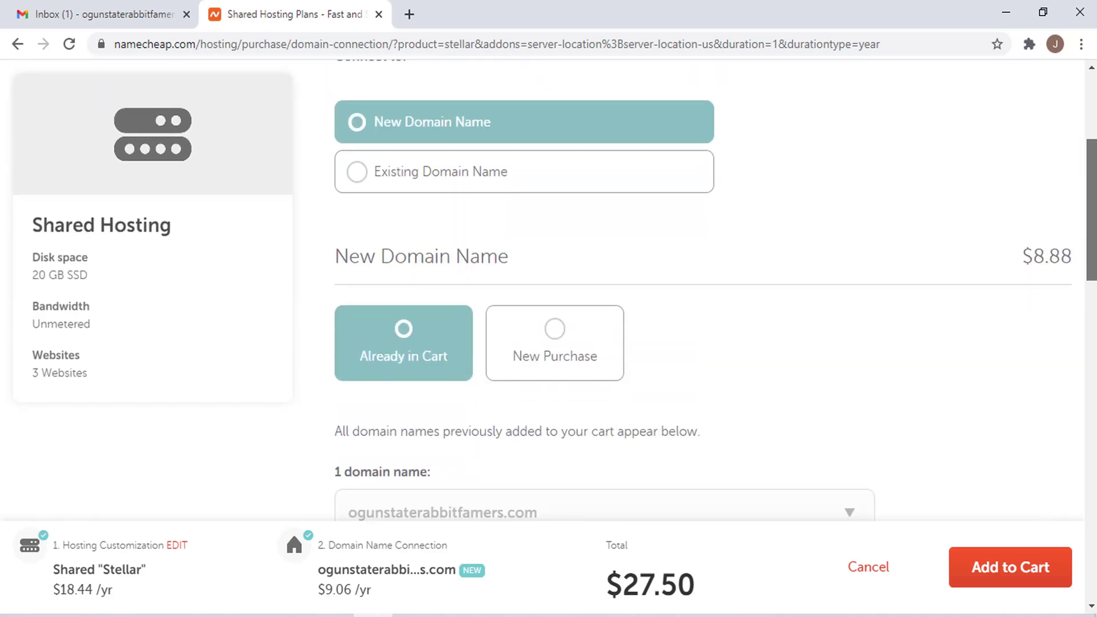
{"action": "scroll", "coordinate": [530, 268], "scroll_direction": "down", "scroll_amount": 4}
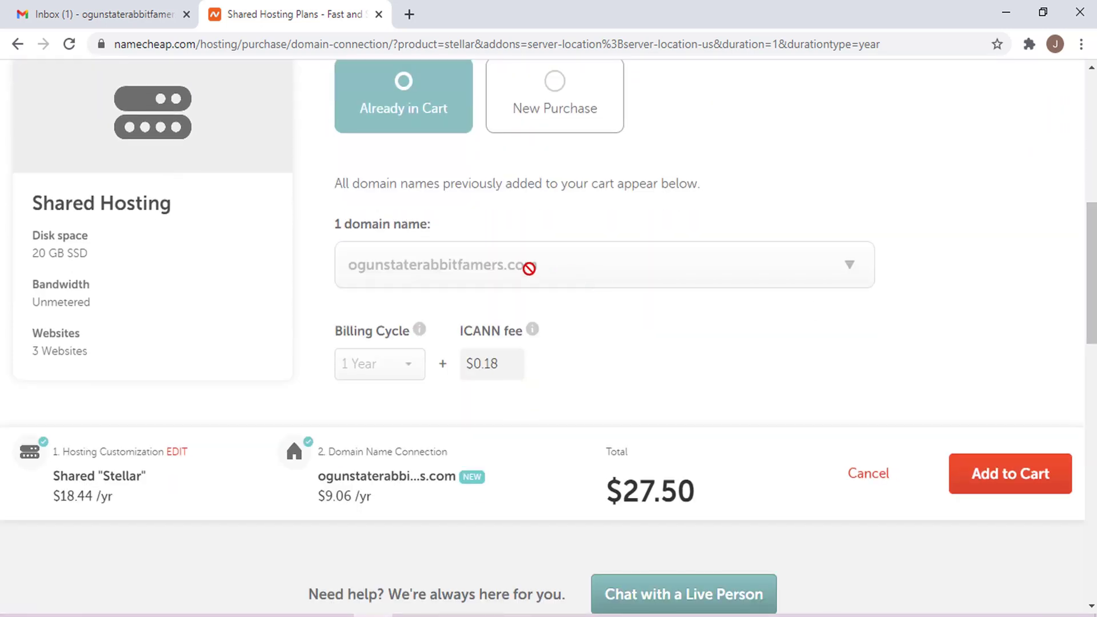
{"action": "left_click", "coordinate": [1047, 488]}
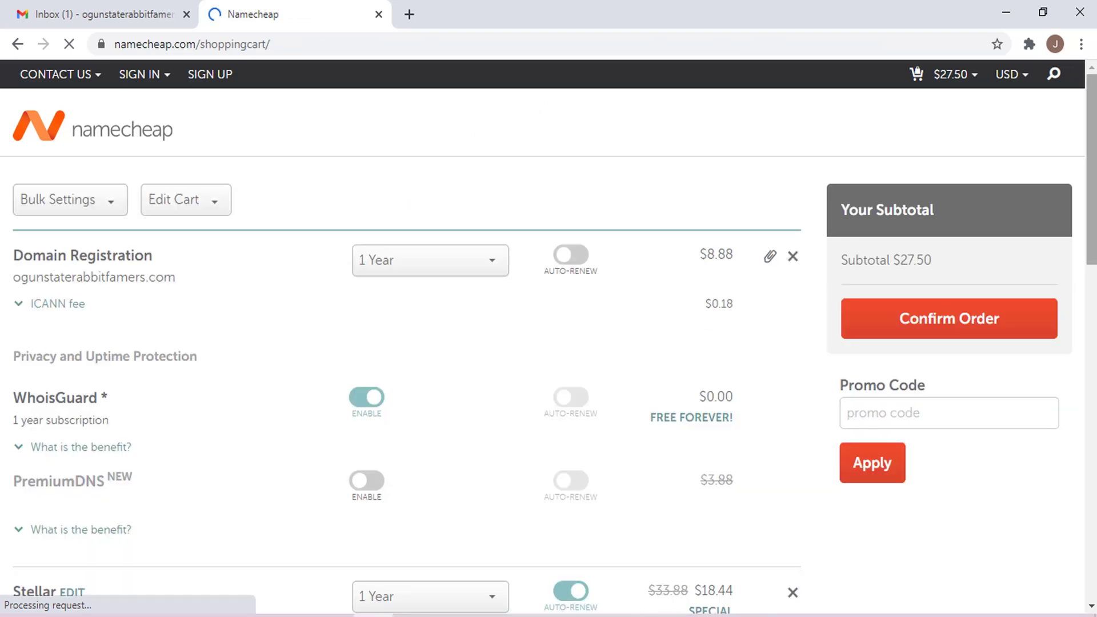
- Review the cart items: domain, WhoisGuard and Stellar at $18.44/year, subtotal $27.50
{"action": "scroll", "coordinate": [781, 290], "scroll_direction": "down", "scroll_amount": 1}
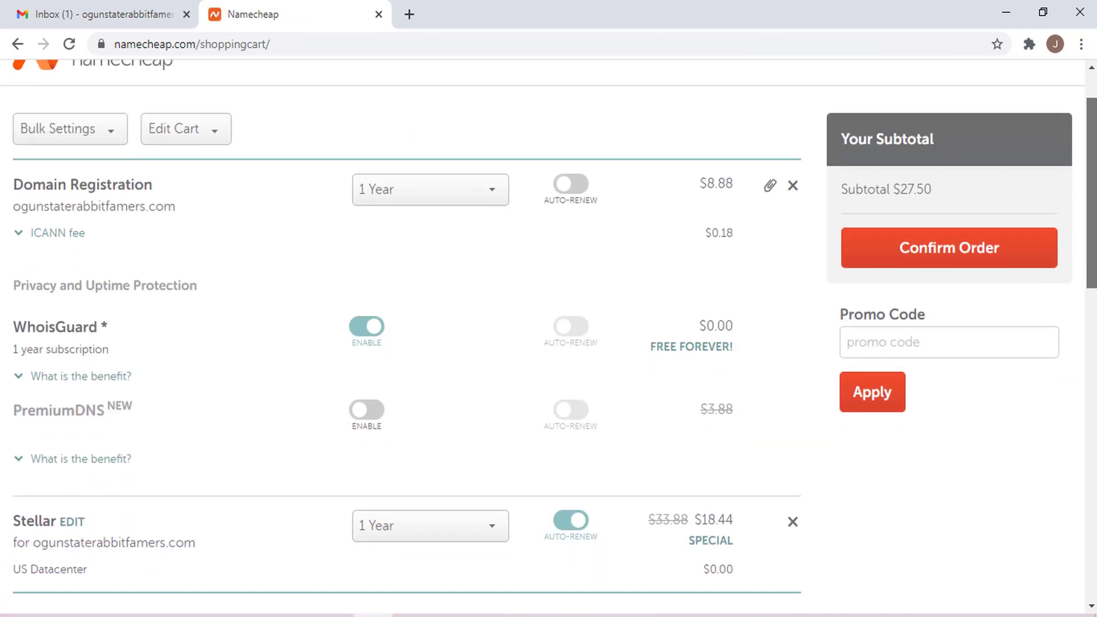
{"action": "scroll", "coordinate": [548, 331], "scroll_direction": "down", "scroll_amount": 2}
{"action": "scroll", "coordinate": [548, 334], "scroll_direction": "up", "scroll_amount": 2}
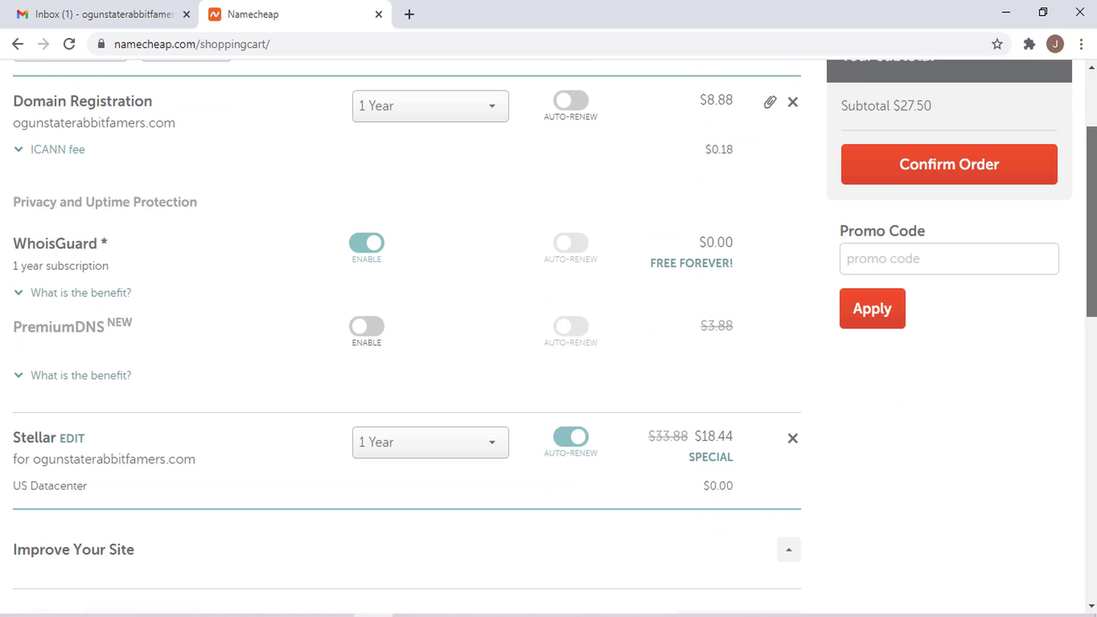
{"action": "scroll", "coordinate": [549, 331], "scroll_direction": "down", "scroll_amount": 2}
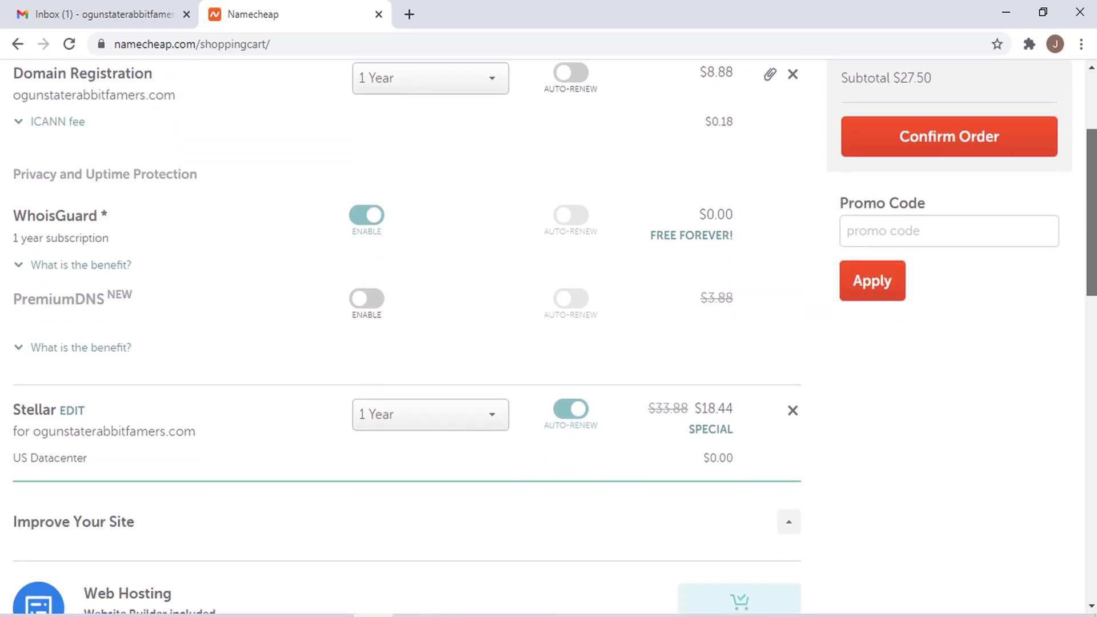
{"action": "scroll", "coordinate": [548, 337], "scroll_direction": "down", "scroll_amount": 7}
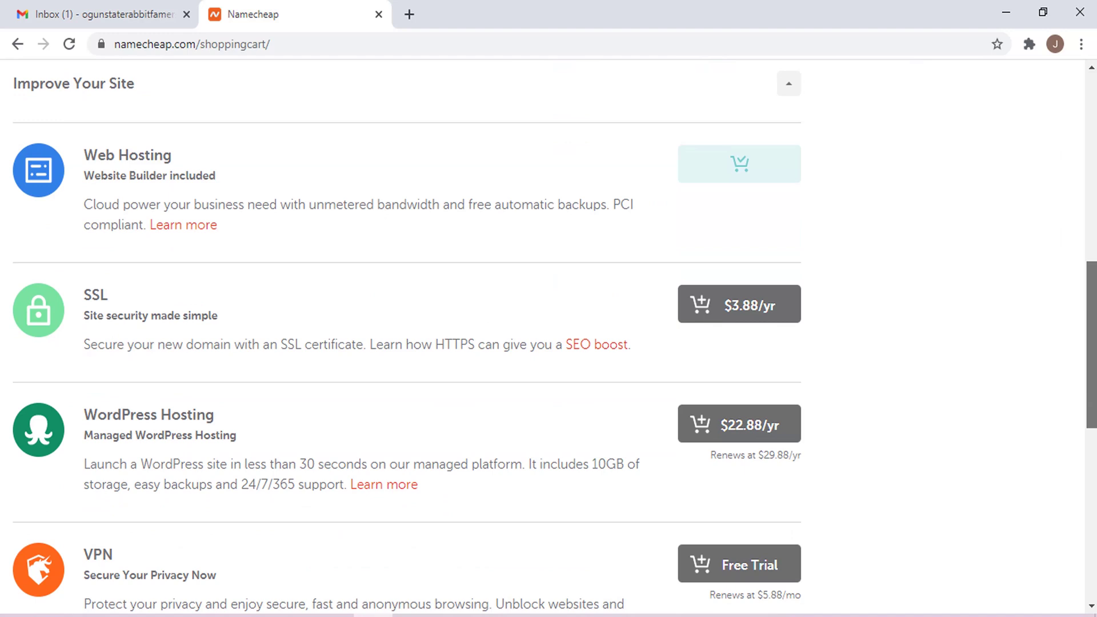
{"action": "scroll", "coordinate": [1006, 337], "scroll_direction": "up", "scroll_amount": 9}
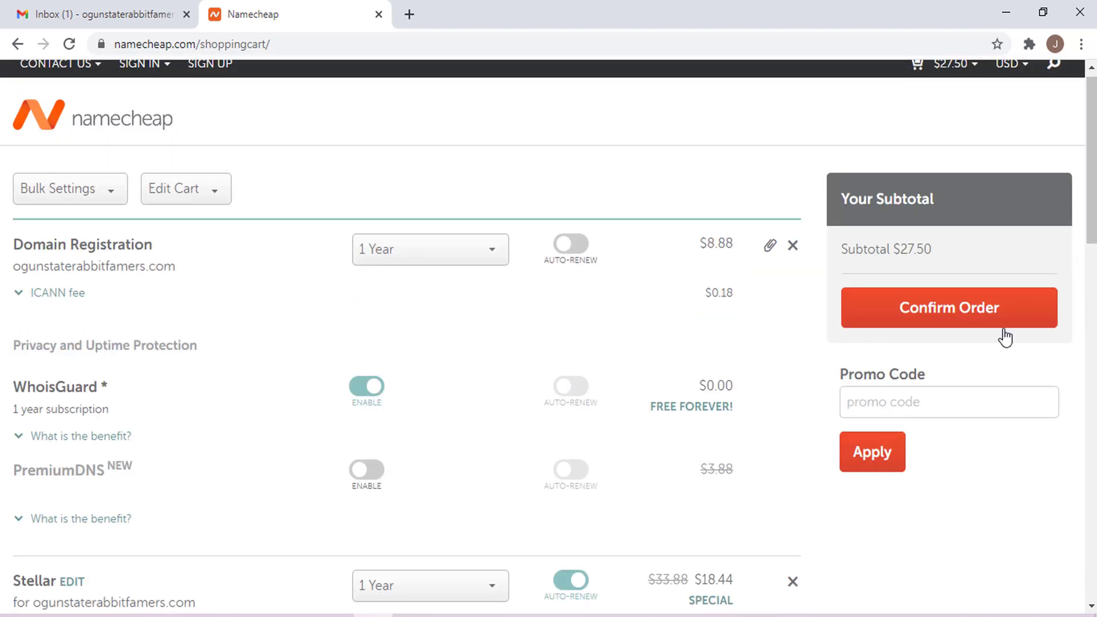
- Confirm the $27.50 order and create a new account with a pasted username
{"action": "left_click", "coordinate": [944, 323]}
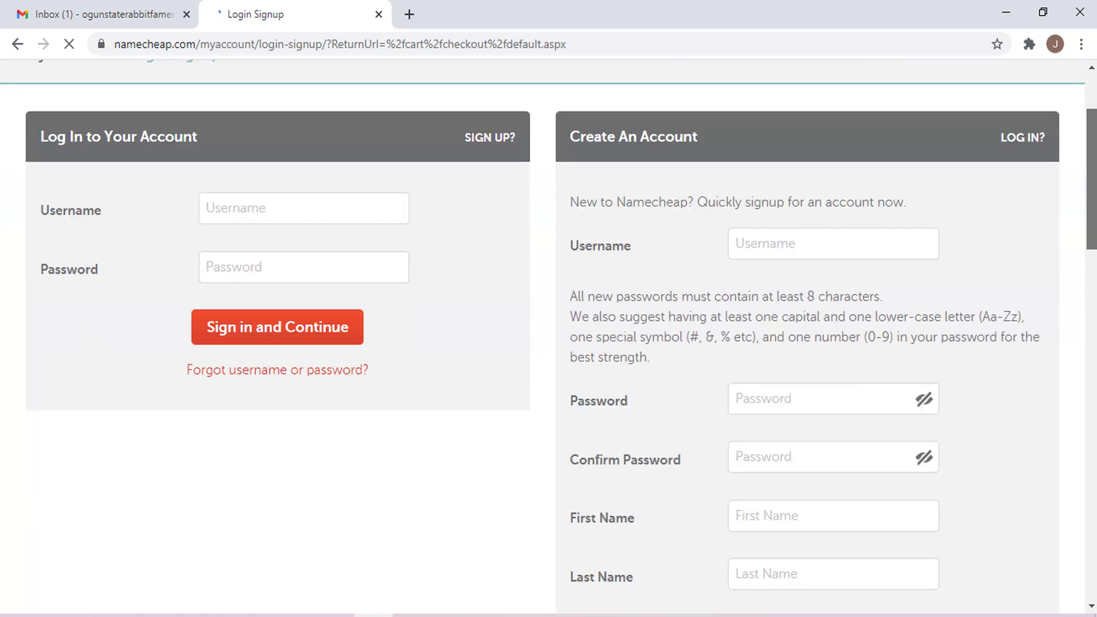
{"action": "left_click", "coordinate": [797, 157]}
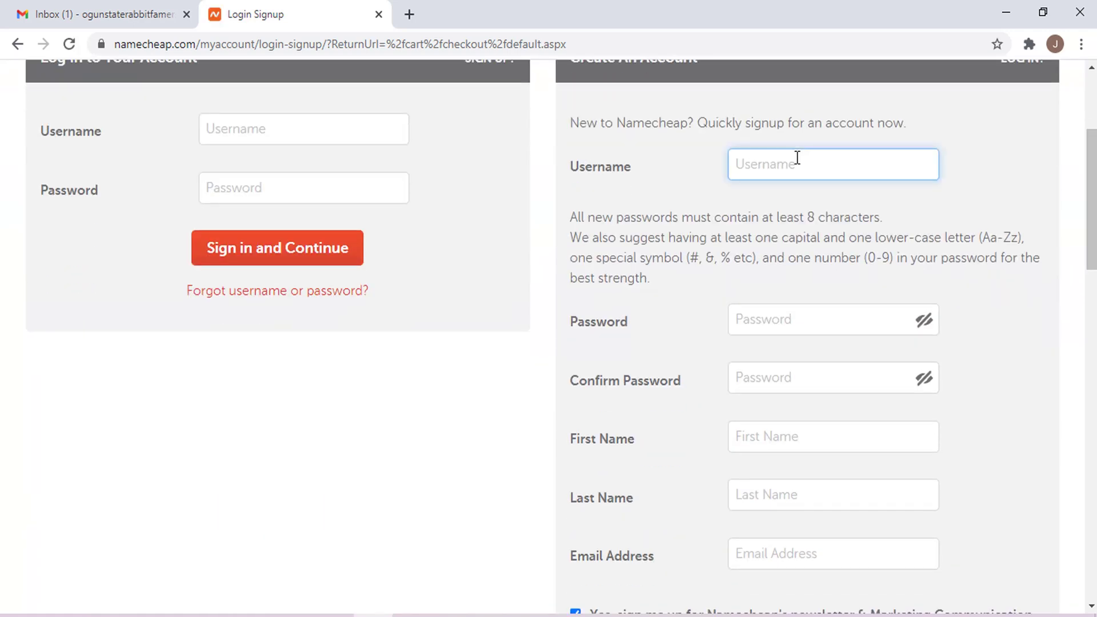
{"action": "type", "text": "ogunstaterabbitfamer"}
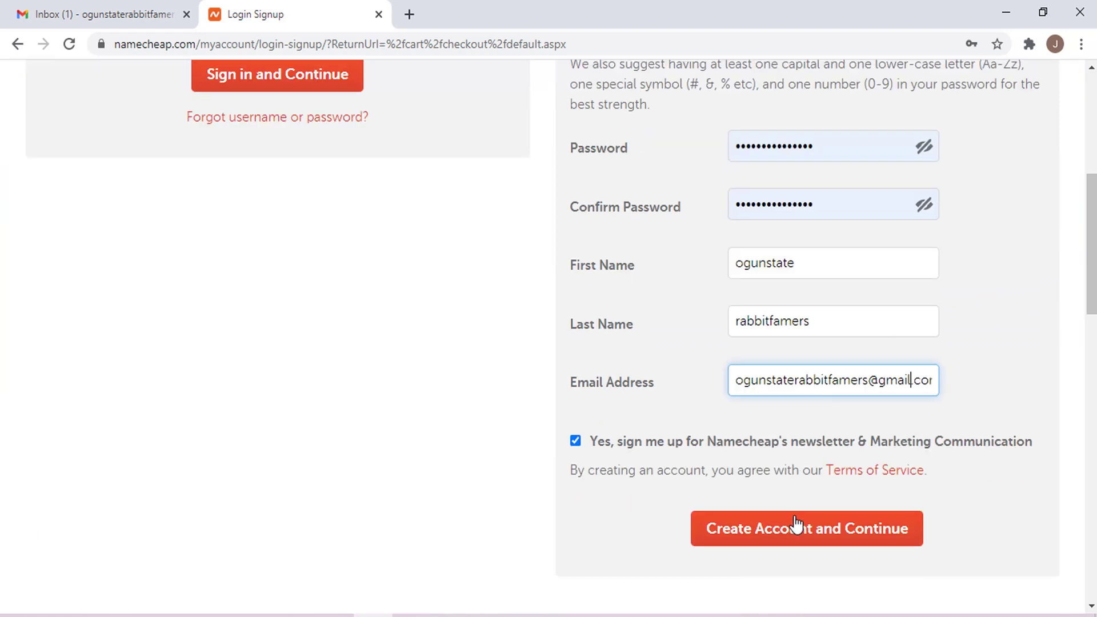
{"action": "left_click", "coordinate": [796, 523]}
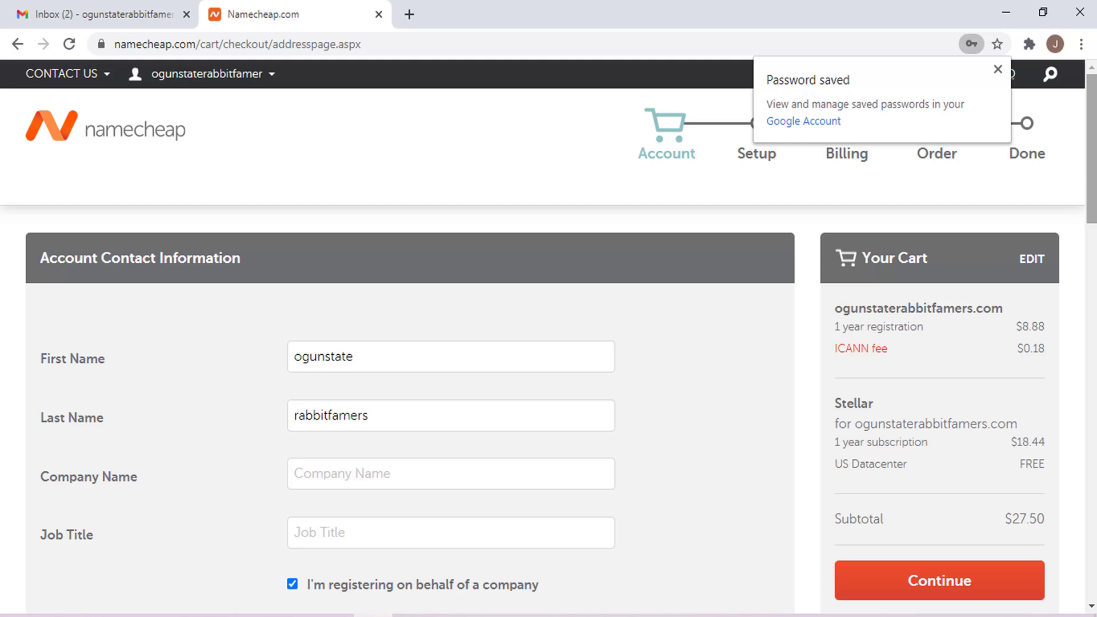
- Enter company Ogun, job title Owner and the street address on the contact form
{"action": "scroll", "coordinate": [686, 194], "scroll_direction": "down", "scroll_amount": 5}
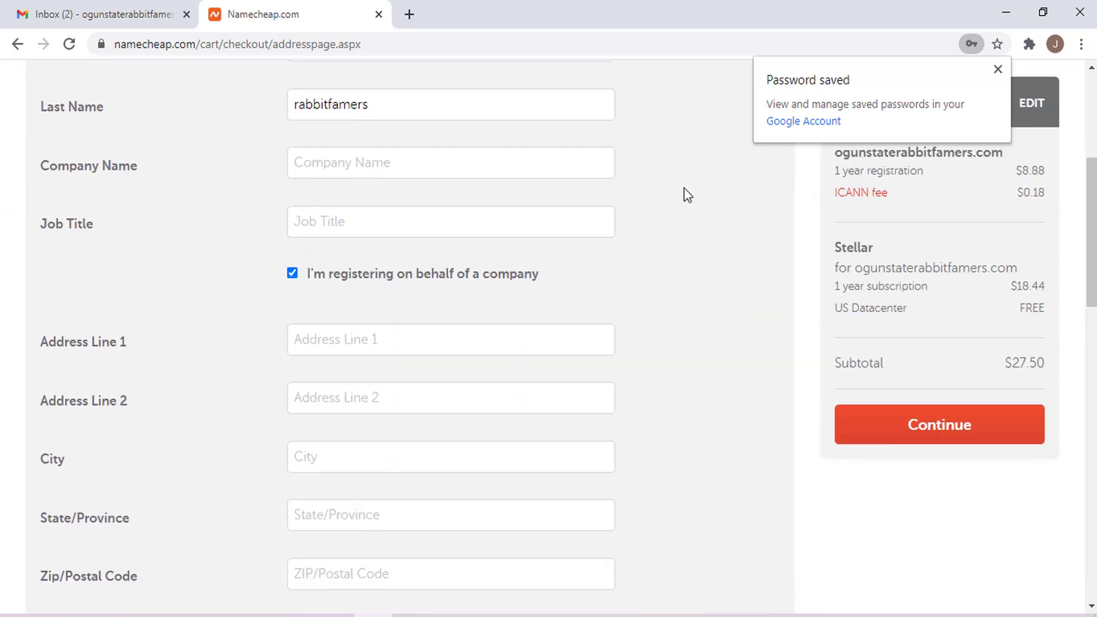
{"action": "left_click", "coordinate": [456, 154]}
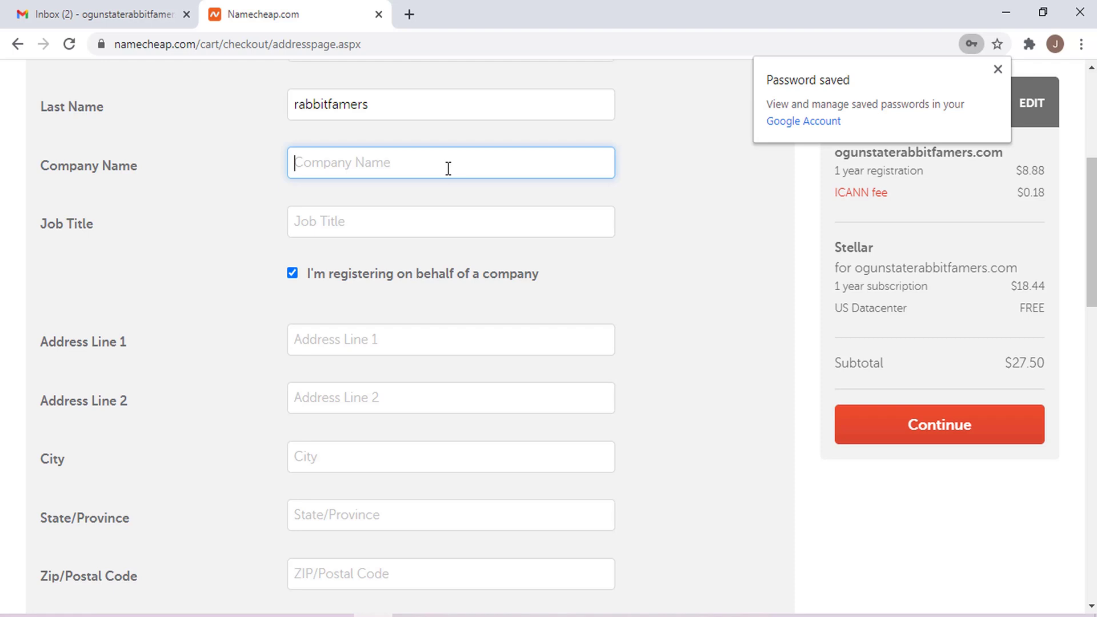
{"action": "type", "text": "Ogun"}
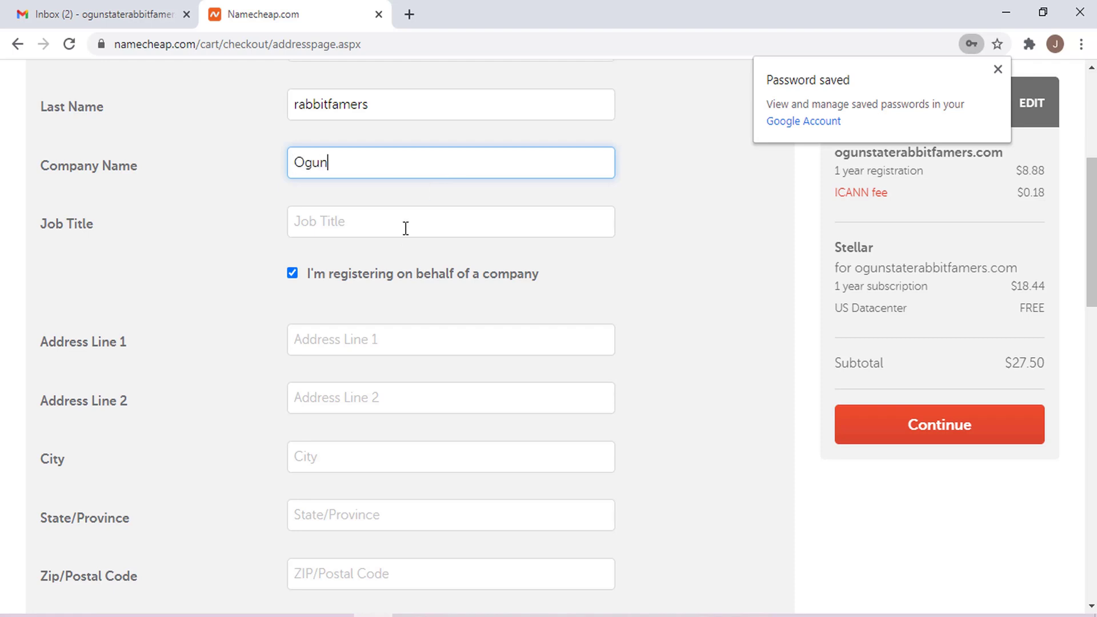
{"action": "left_click", "coordinate": [405, 228]}
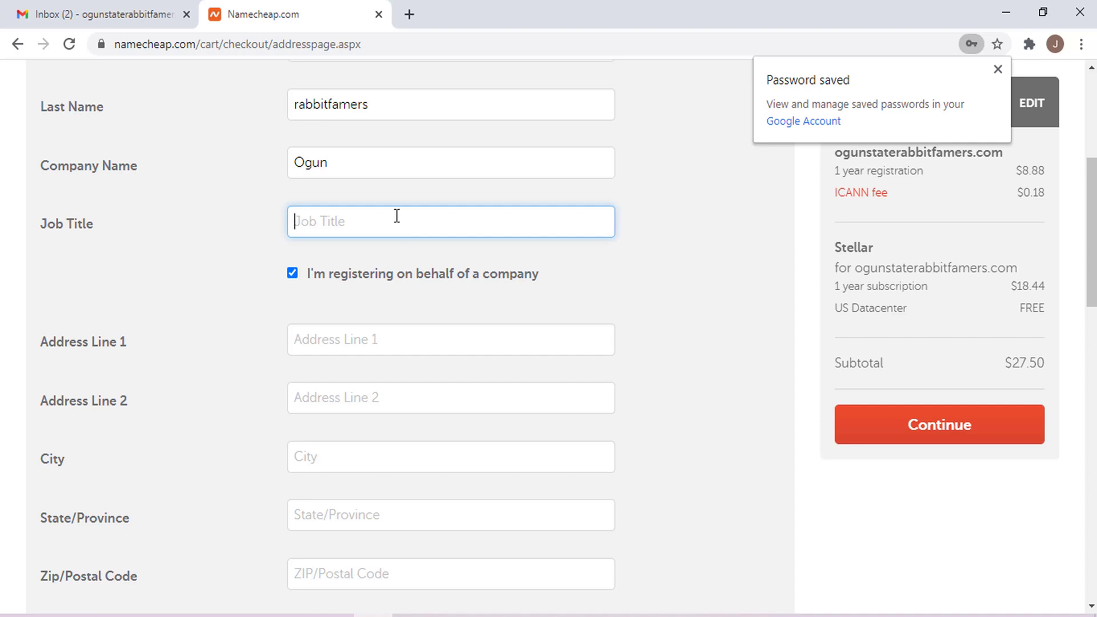
{"action": "type", "text": "Owner"}
{"action": "left_click", "coordinate": [376, 349]}
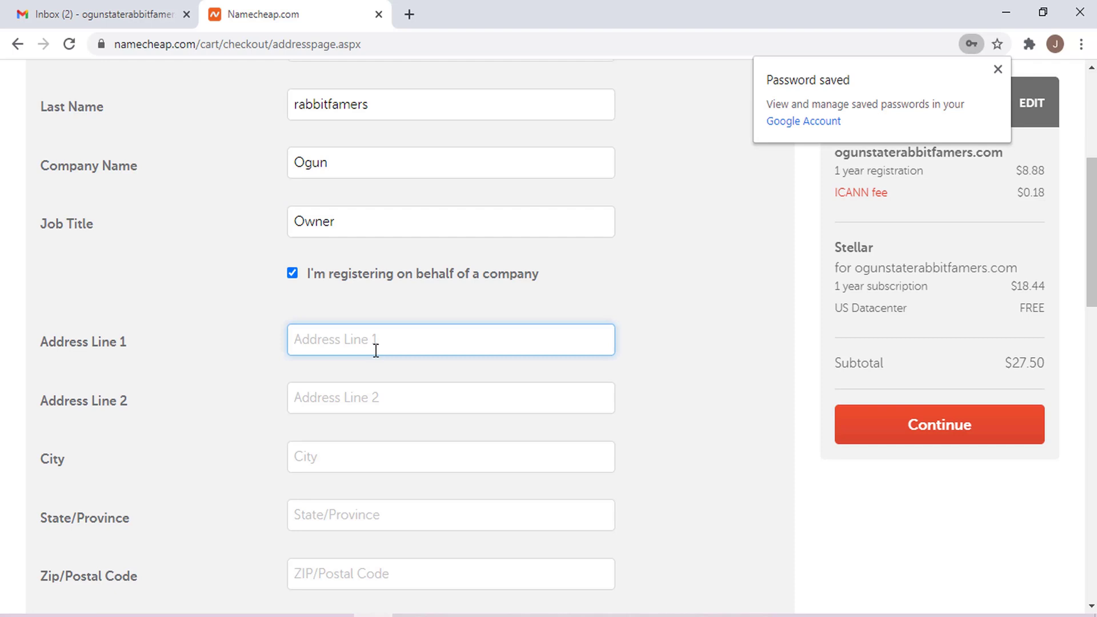
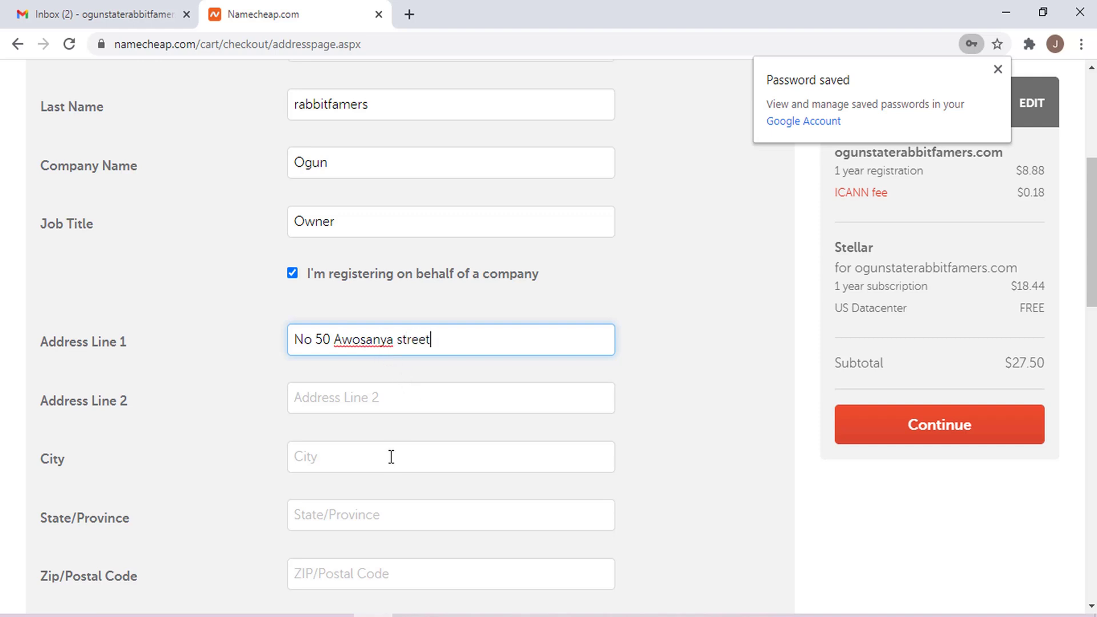
- Fill in the city, state, postal code and phone number, then submit the contact details
{"action": "left_click", "coordinate": [391, 457]}
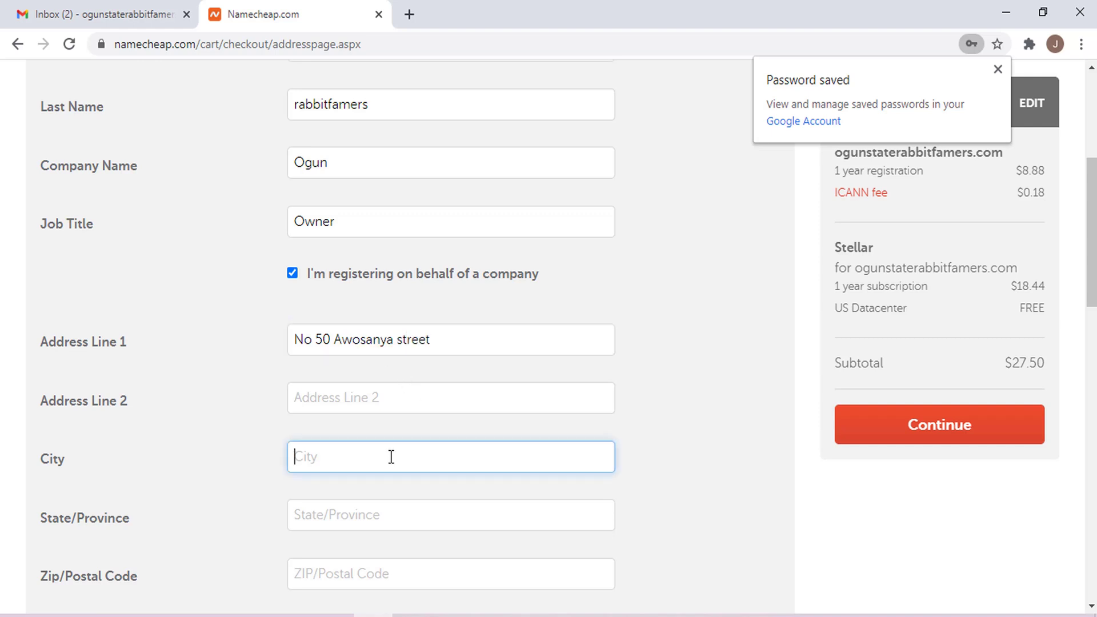
{"action": "type", "text": "sosos"}
{"action": "left_click", "coordinate": [384, 524]}
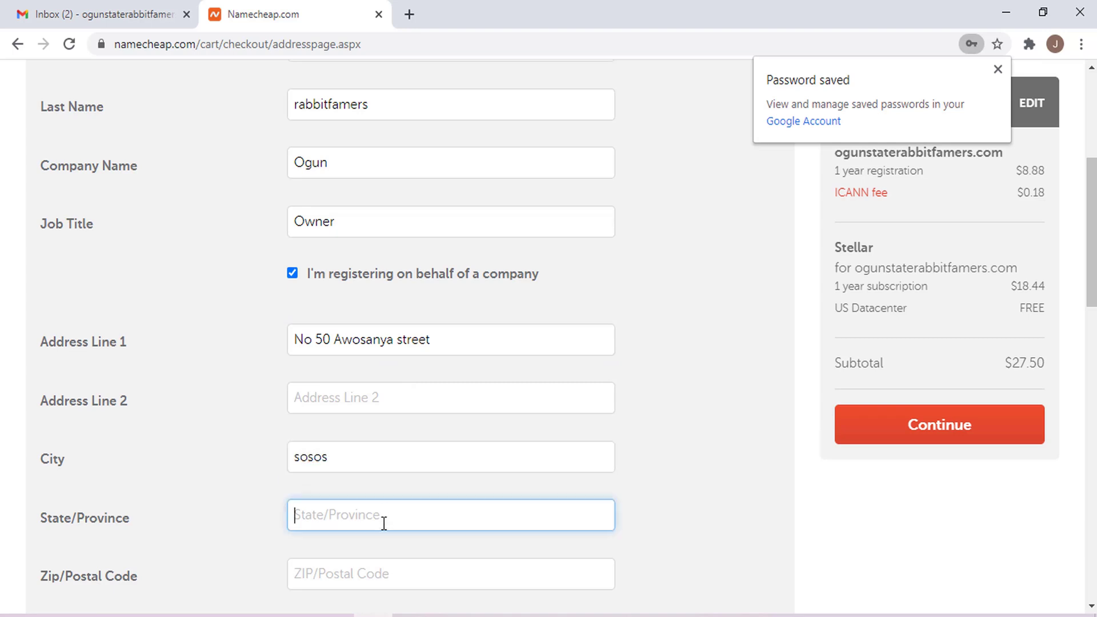
{"action": "type", "text": "ogun"}
{"action": "left_click", "coordinate": [384, 570]}
{"action": "type", "text": "11201"}
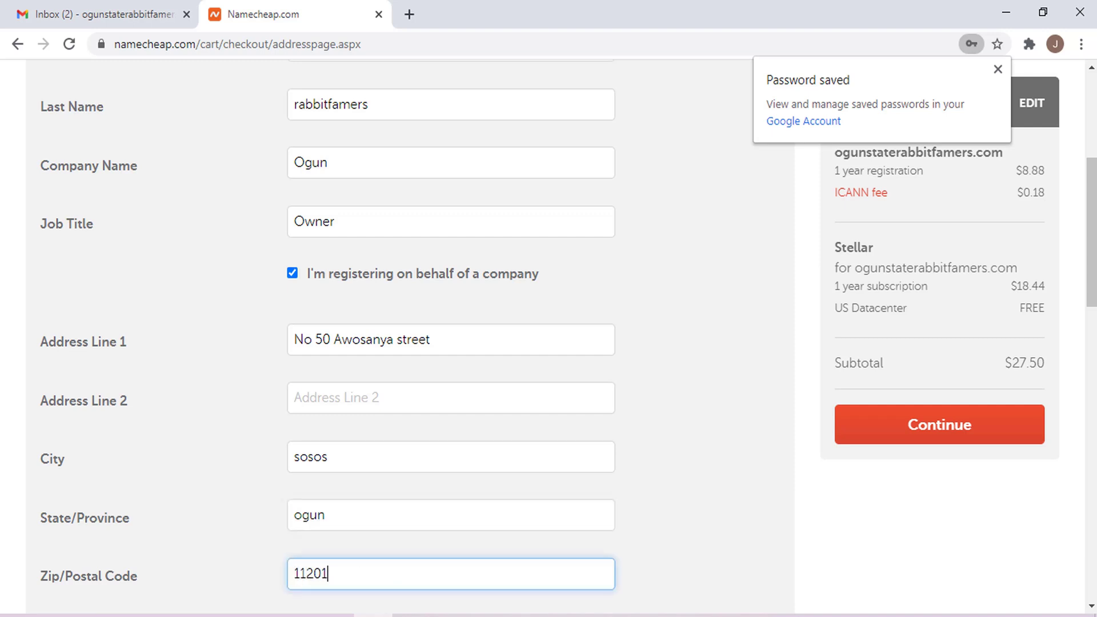
{"action": "left_click_drag", "start_coordinate": [1091, 240], "coordinate": [1091, 369]}
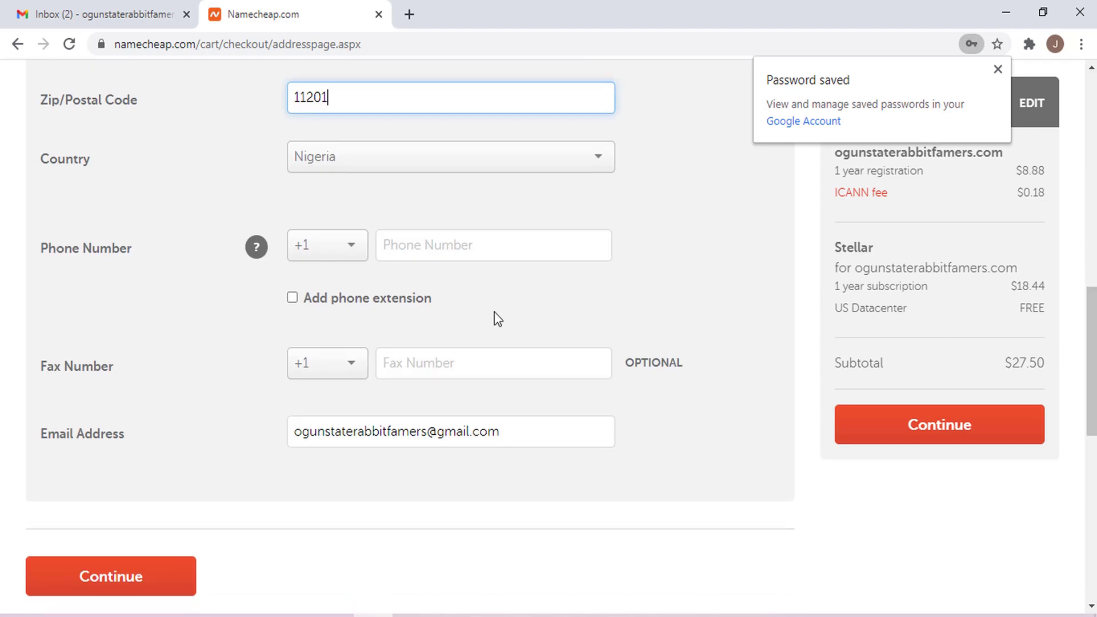
{"action": "left_click", "coordinate": [398, 250]}
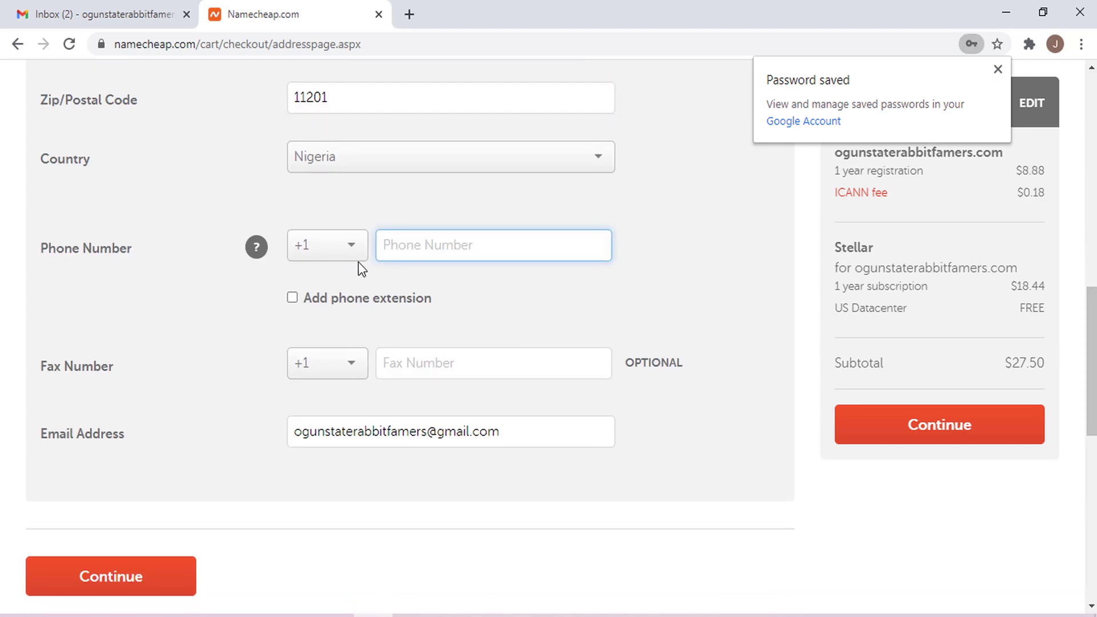
{"action": "type", "text": "23456456"}
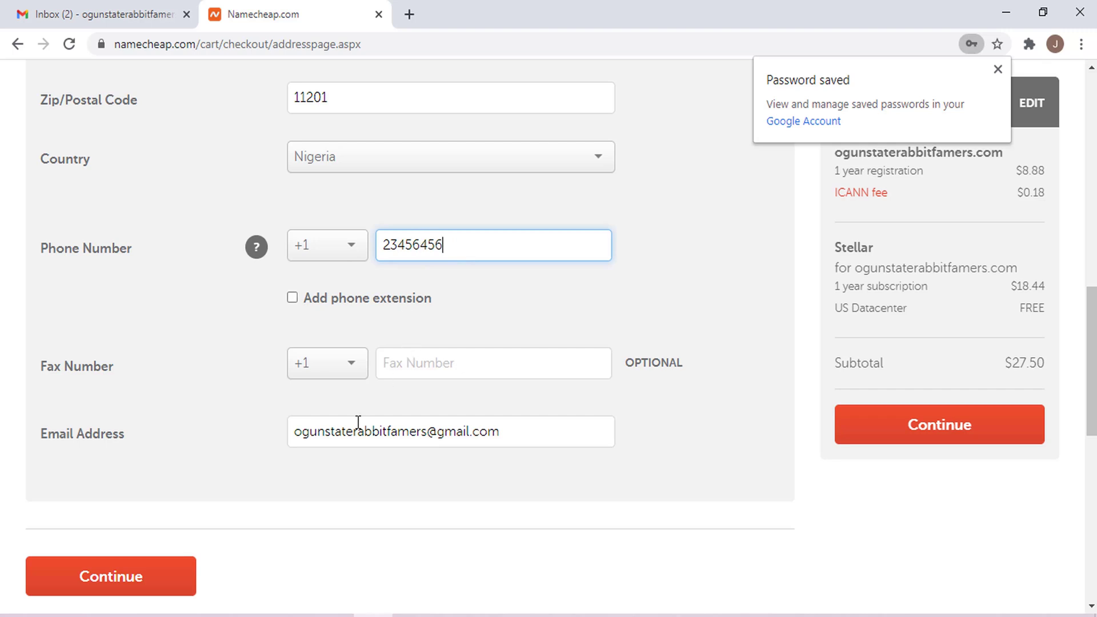
{"action": "left_click", "coordinate": [167, 572]}
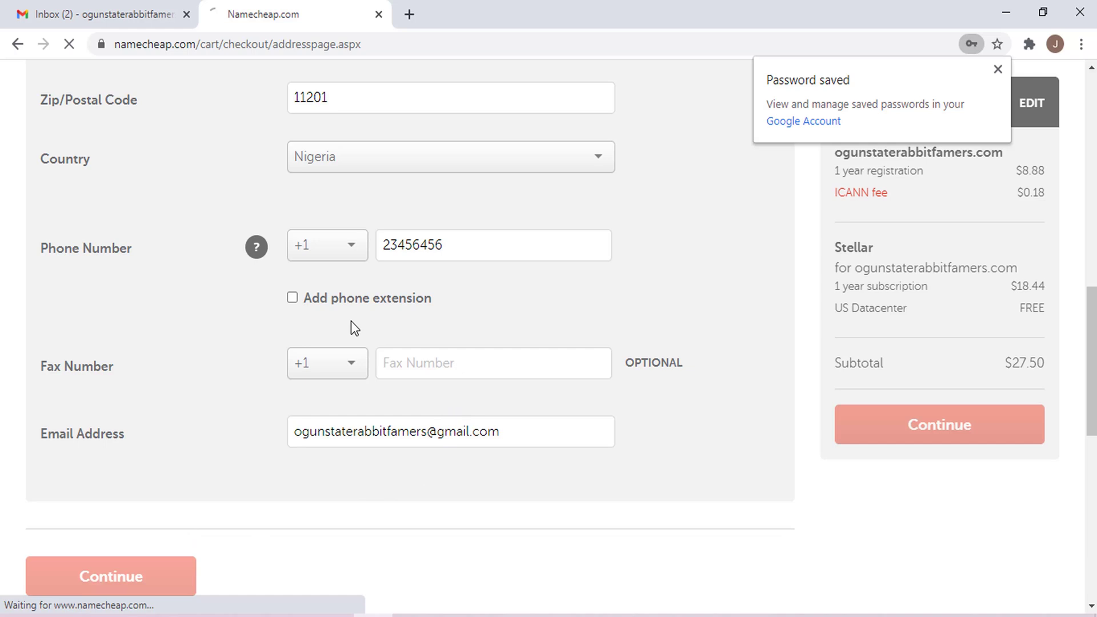
- Read through the Welcome to Namecheap email in the Gmail inbox
{"action": "left_click", "coordinate": [155, 17]}
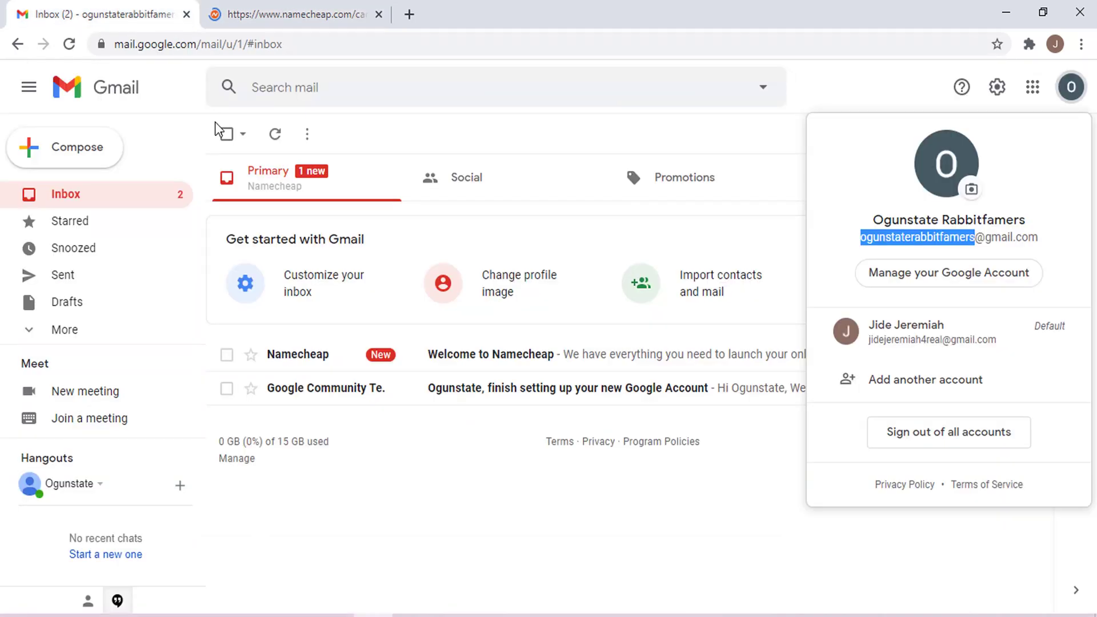
{"action": "left_click", "coordinate": [403, 367]}
{"action": "left_click", "coordinate": [403, 367]}
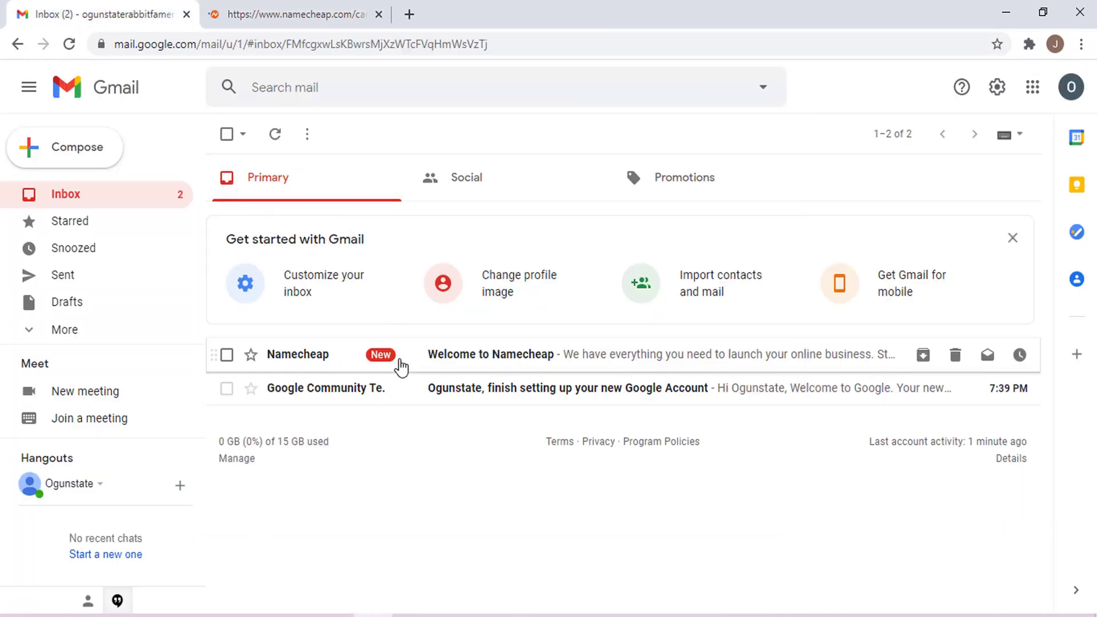
{"action": "double_click", "coordinate": [400, 366]}
{"action": "left_click", "coordinate": [939, 353]}
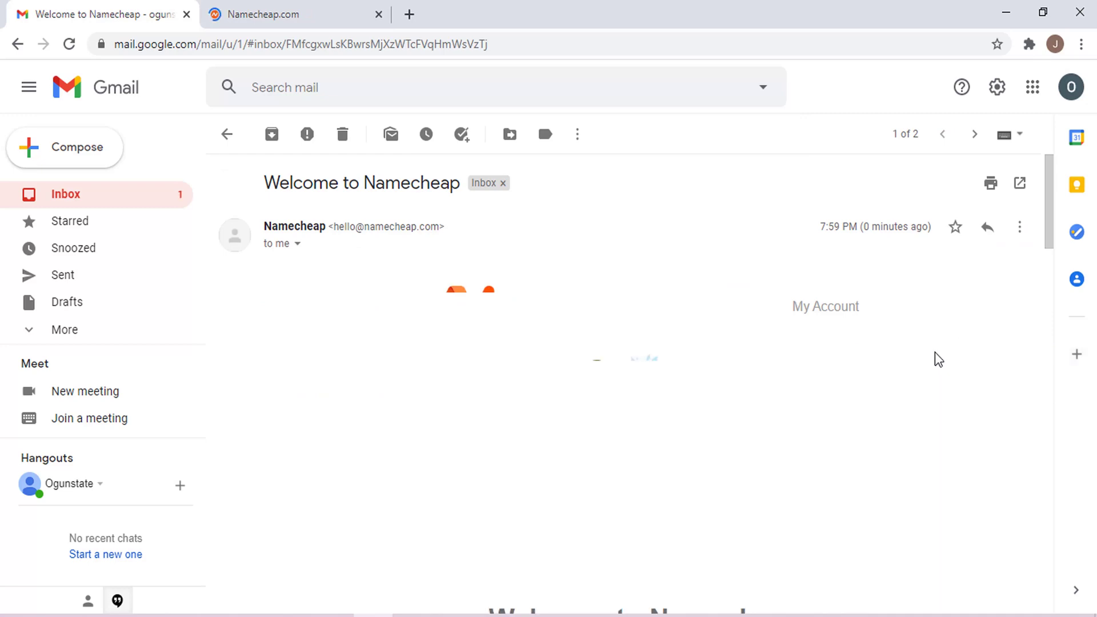
{"action": "left_click_drag", "start_coordinate": [1054, 226], "coordinate": [1043, 543]}
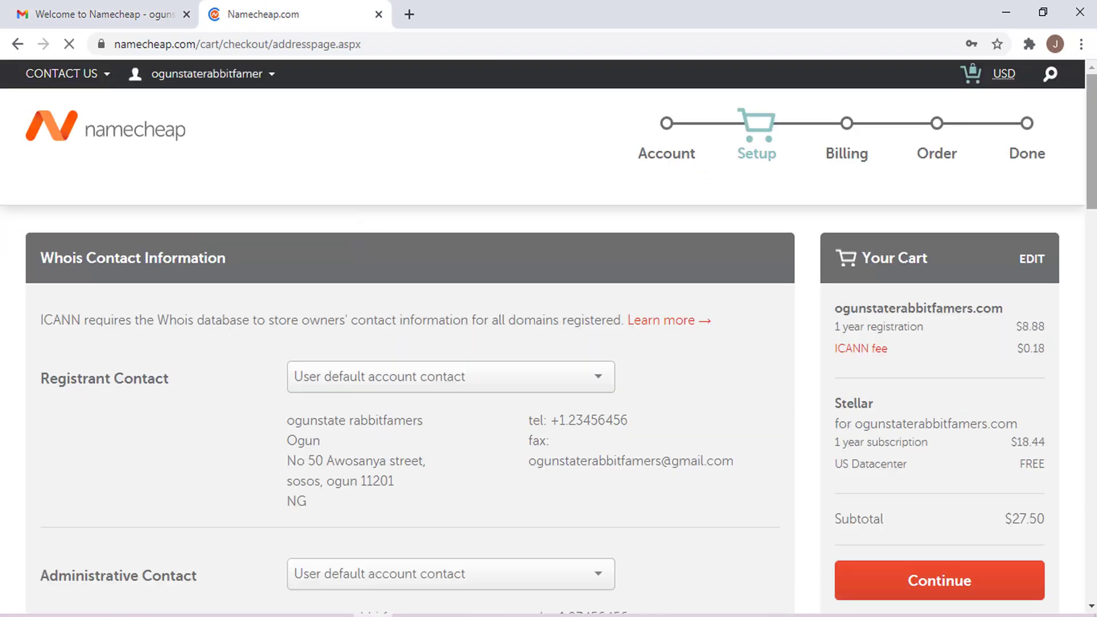
- Keep WhoisGuard checked and continue checkout from Setup to the Billing step
{"action": "scroll", "coordinate": [549, 337], "scroll_direction": "down", "scroll_amount": 12}
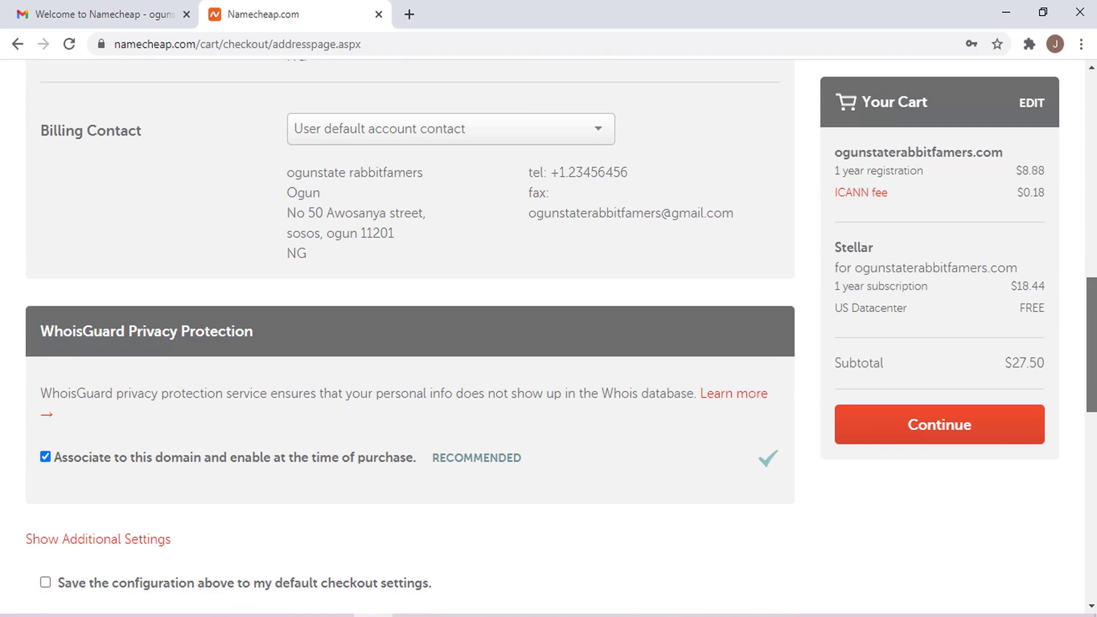
{"action": "scroll", "coordinate": [548, 337], "scroll_direction": "down", "scroll_amount": 6}
{"action": "scroll", "coordinate": [410, 337], "scroll_direction": "up", "scroll_amount": 9}
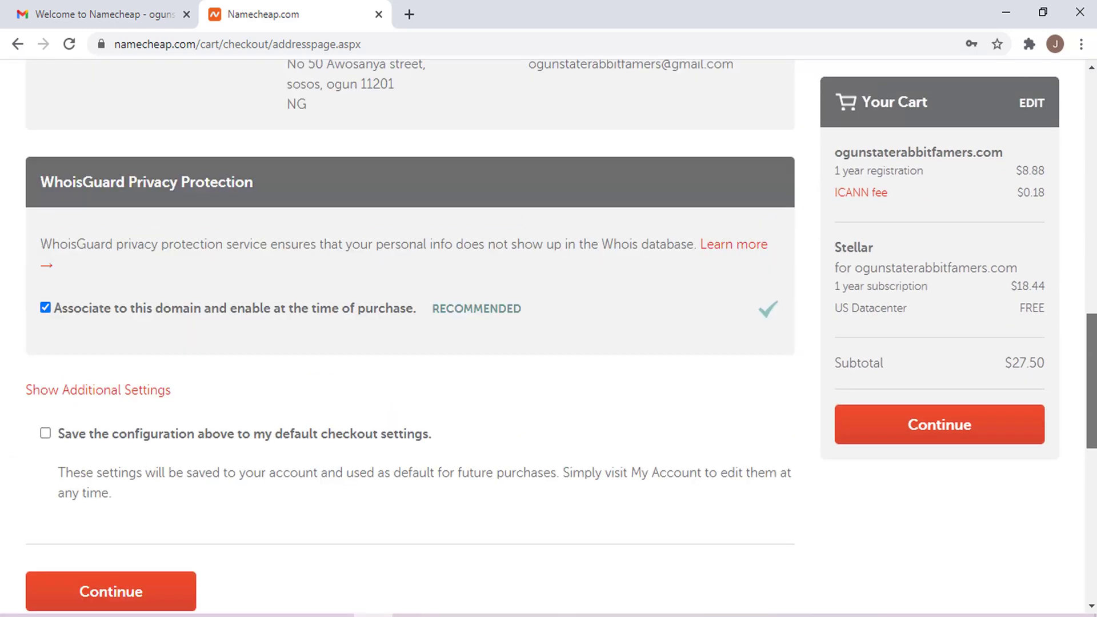
{"action": "scroll", "coordinate": [410, 337], "scroll_direction": "down", "scroll_amount": 4}
{"action": "scroll", "coordinate": [410, 338], "scroll_direction": "down", "scroll_amount": 2}
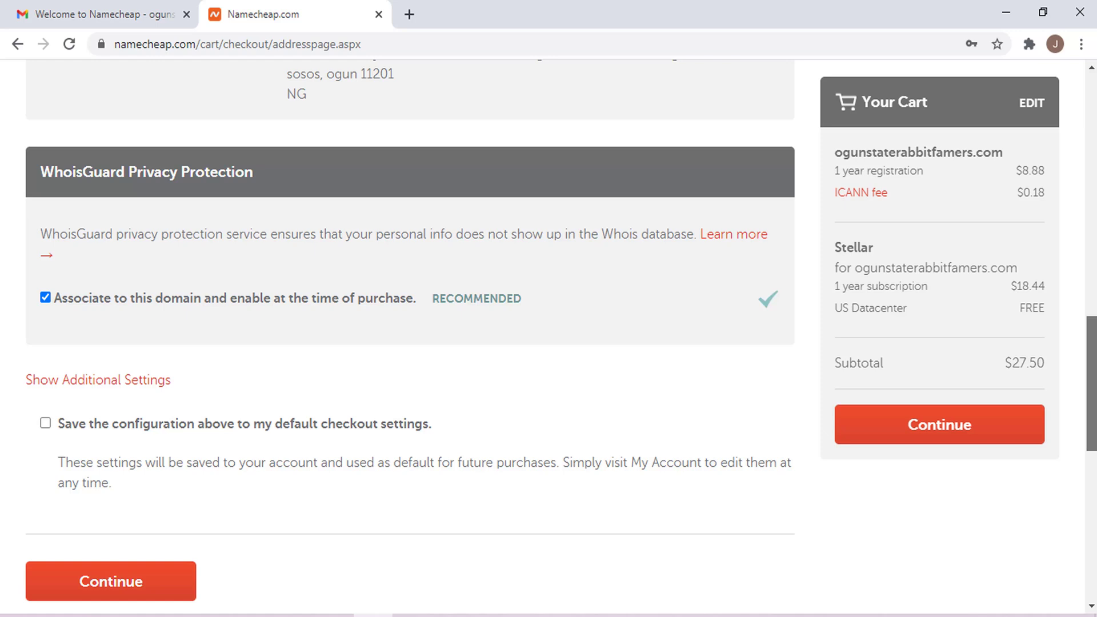
{"action": "scroll", "coordinate": [410, 337], "scroll_direction": "down", "scroll_amount": 3}
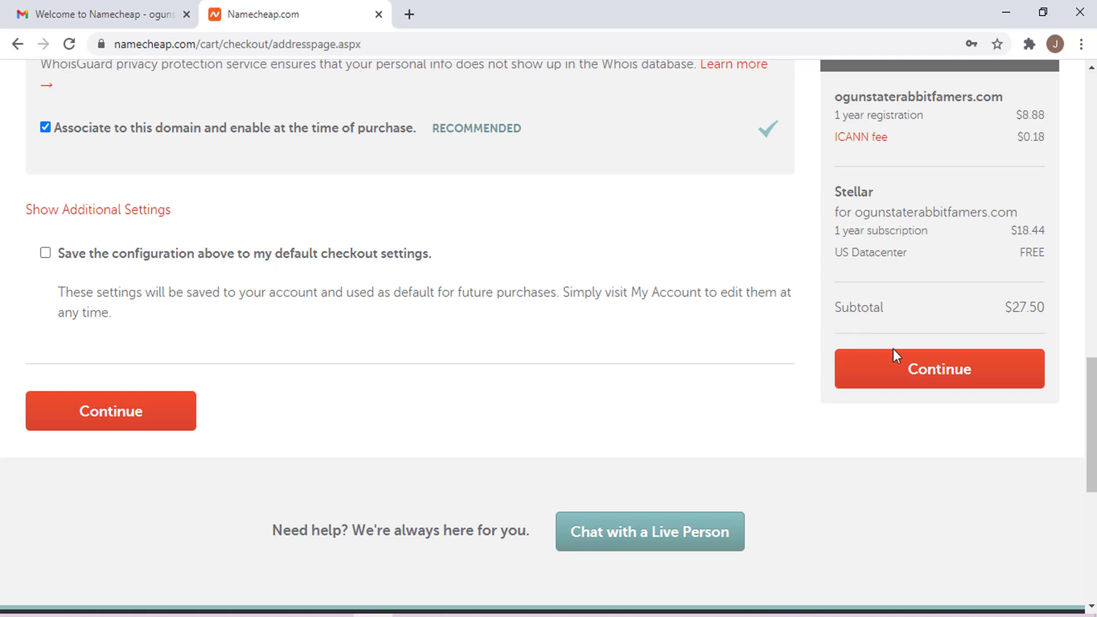
{"action": "left_click", "coordinate": [906, 378]}
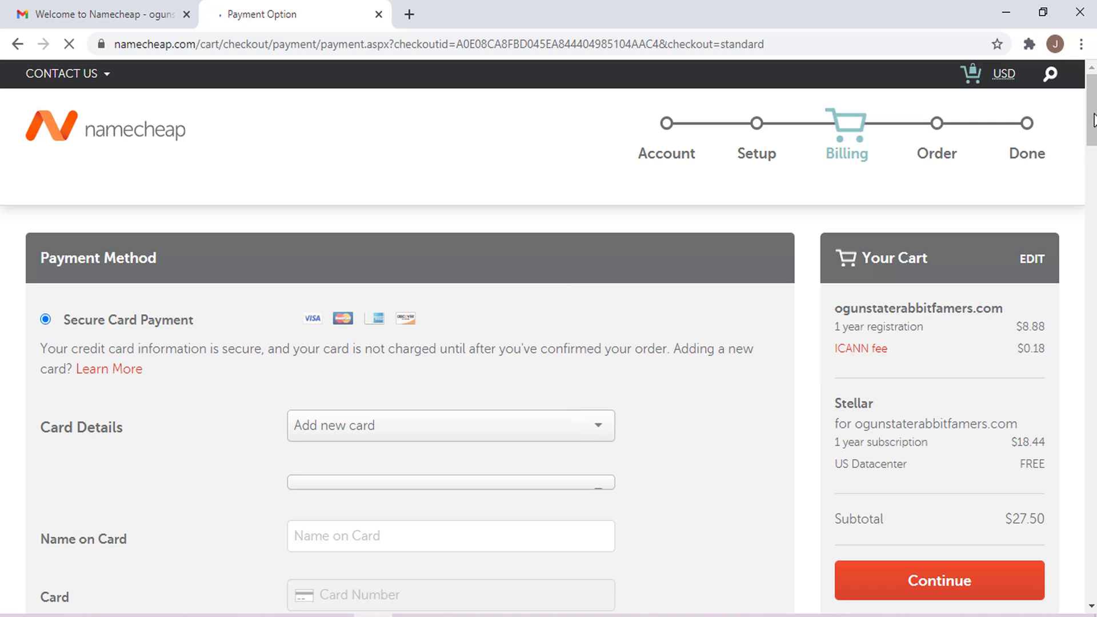
- Leave only Stellar set to auto-renew and continue to the Order Review page
{"action": "scroll", "coordinate": [1093, 120], "scroll_direction": "down", "scroll_amount": 5}
{"action": "scroll", "coordinate": [337, 300], "scroll_direction": "down", "scroll_amount": 10}
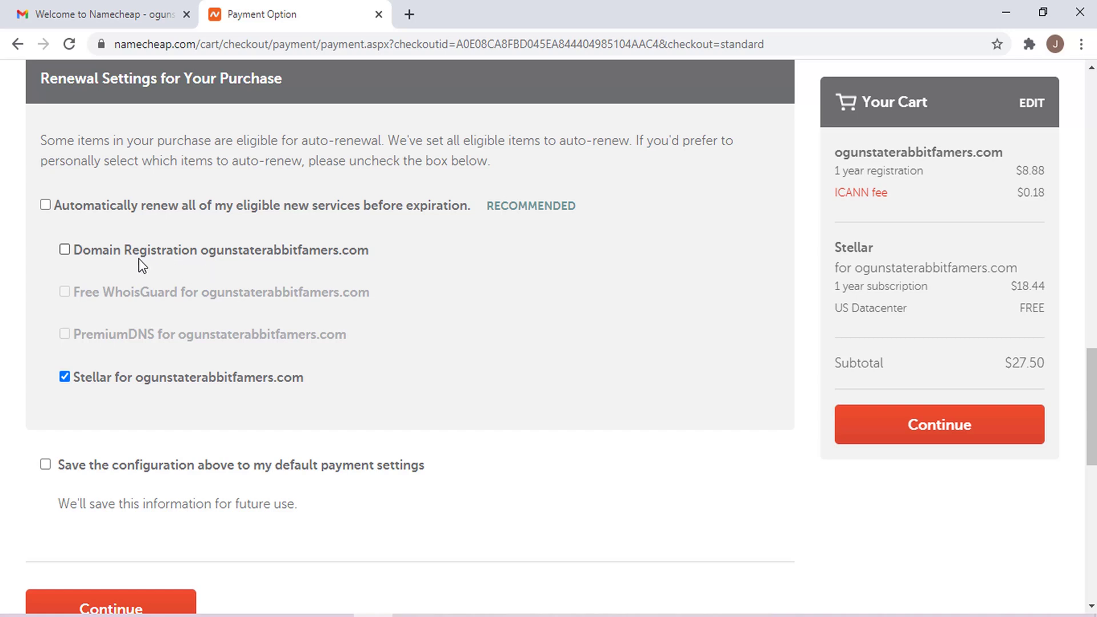
{"action": "left_click", "coordinate": [927, 424]}
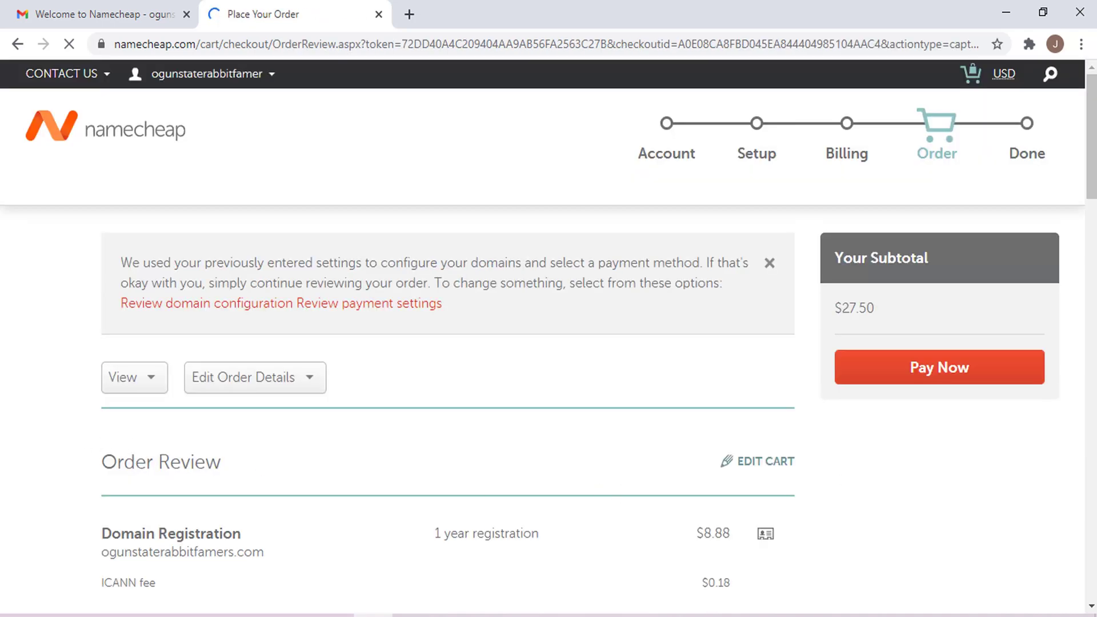
- Accept the Terms of Service and pay the $27.50 order
{"action": "scroll", "coordinate": [448, 337], "scroll_direction": "down", "scroll_amount": 10}
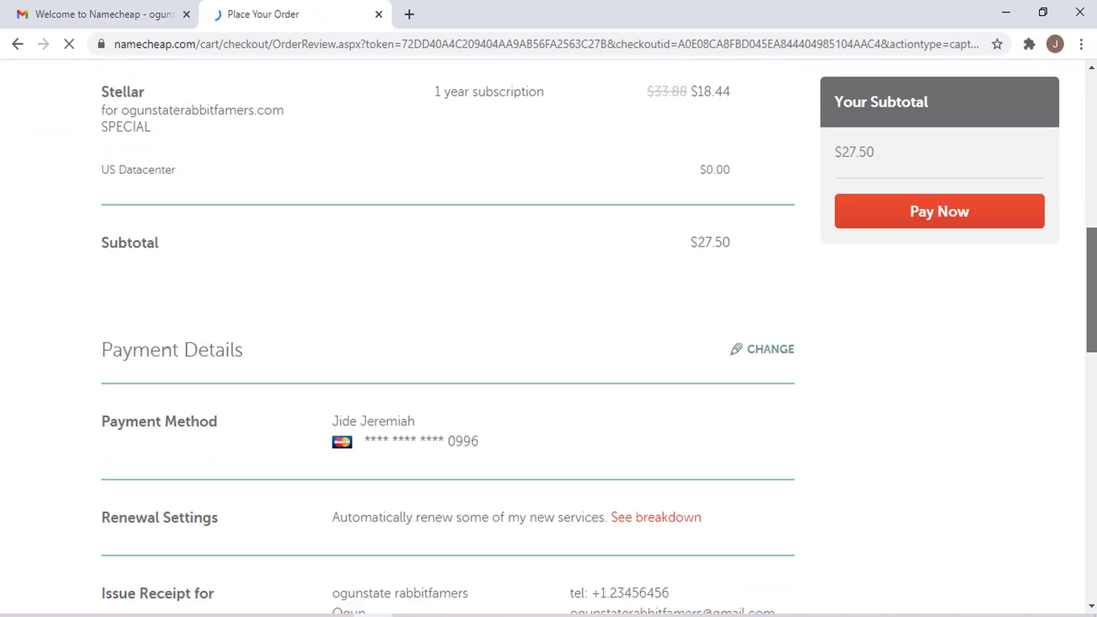
{"action": "scroll", "coordinate": [449, 337], "scroll_direction": "down", "scroll_amount": 9}
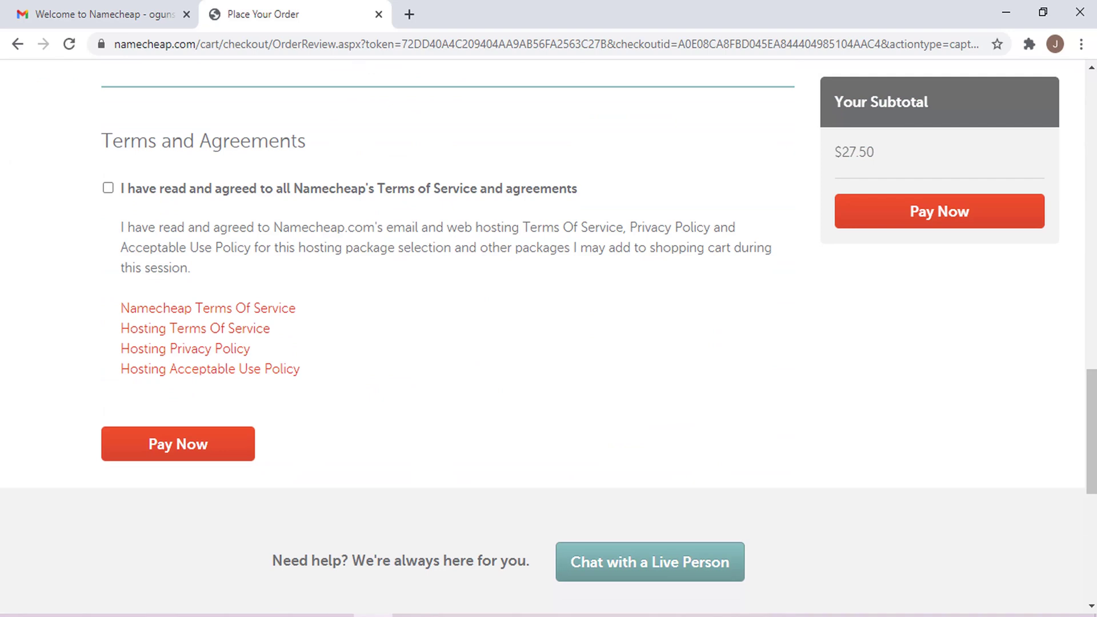
{"action": "left_click", "coordinate": [314, 192]}
{"action": "left_click", "coordinate": [914, 222]}
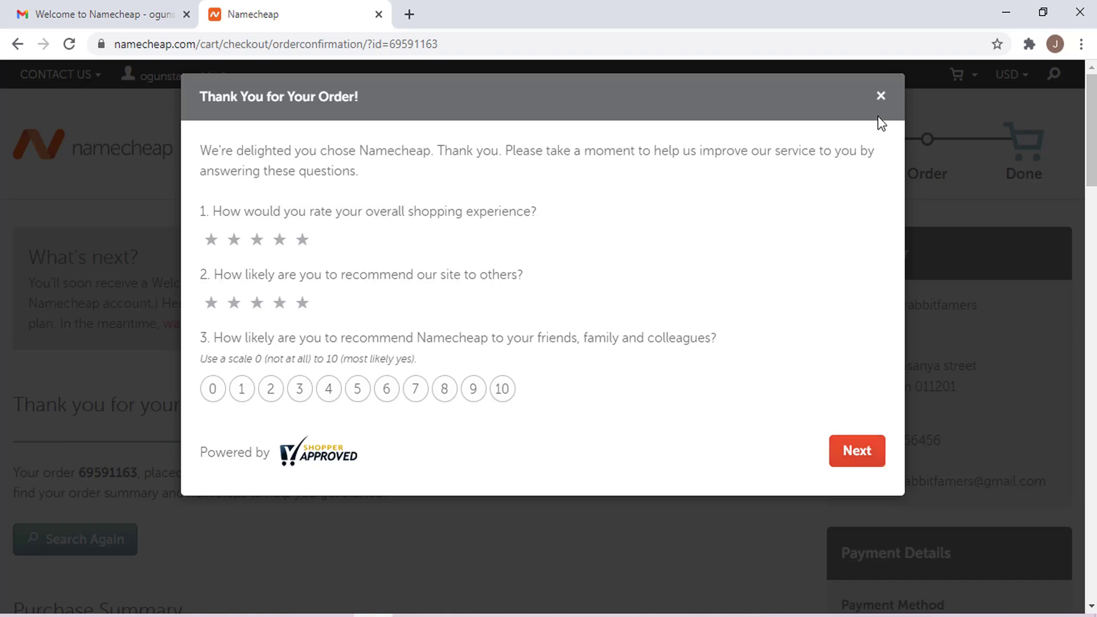
- Close the Thank You survey, review the $27.50 purchase summary, and manage the Stellar plan
{"action": "left_click", "coordinate": [881, 97]}
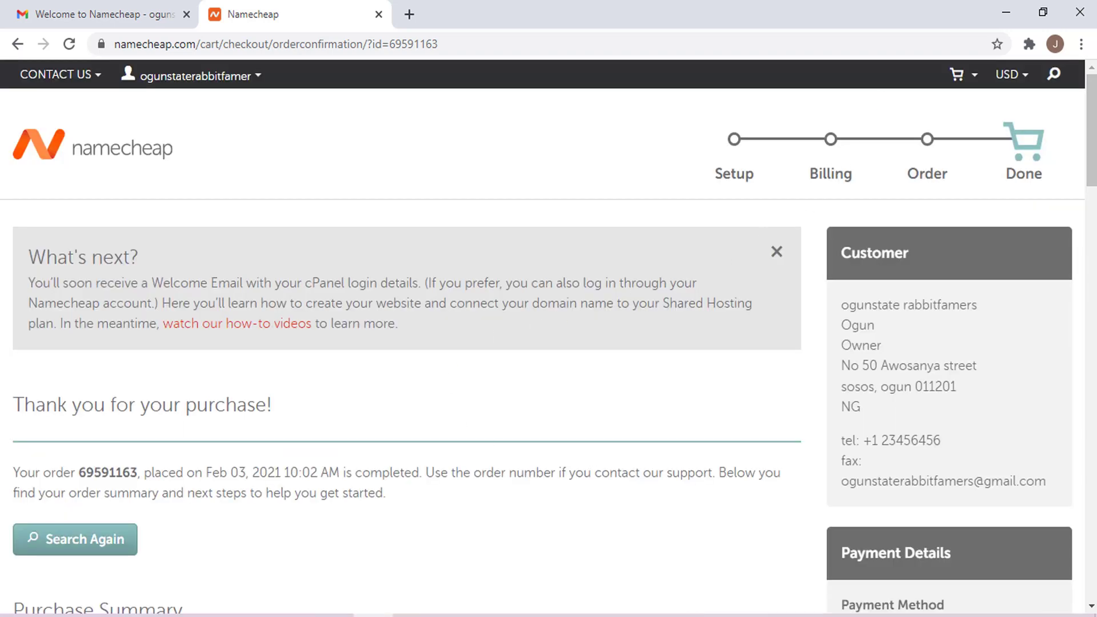
{"action": "scroll", "coordinate": [548, 337], "scroll_direction": "down", "scroll_amount": 20}
{"action": "scroll", "coordinate": [549, 337], "scroll_direction": "up", "scroll_amount": 5}
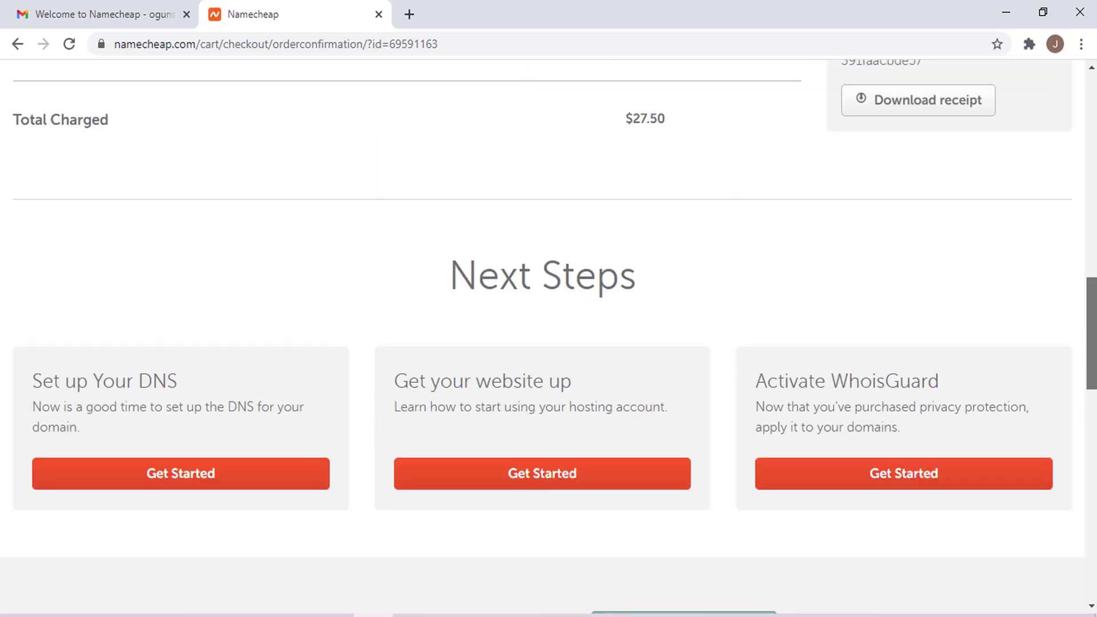
{"action": "scroll", "coordinate": [549, 338], "scroll_direction": "up", "scroll_amount": 10}
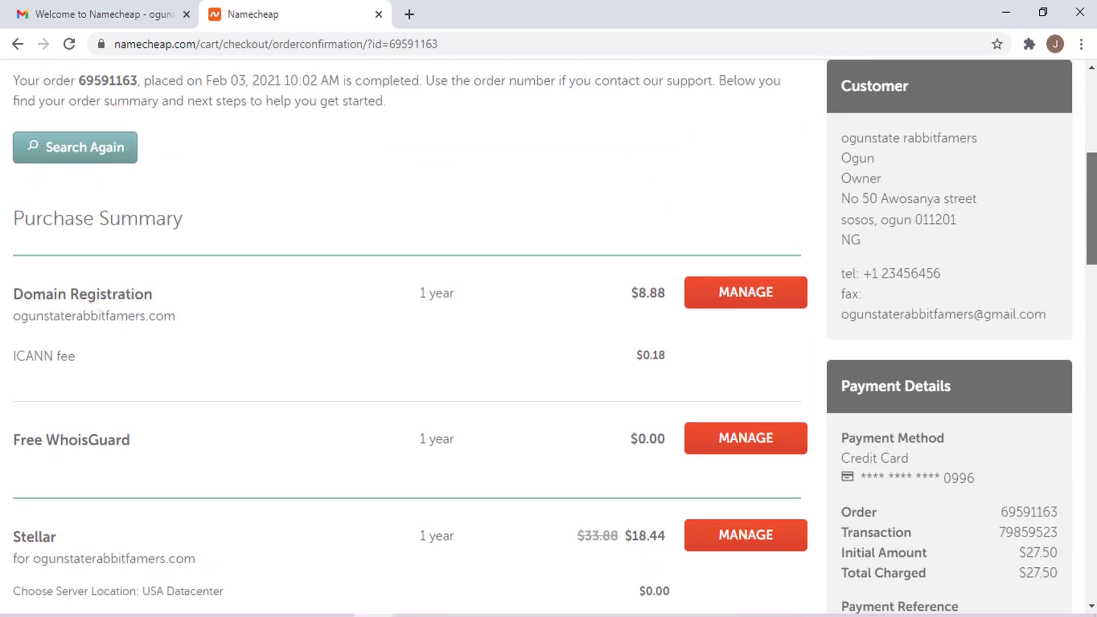
{"action": "scroll", "coordinate": [844, 316], "scroll_direction": "down", "scroll_amount": 3}
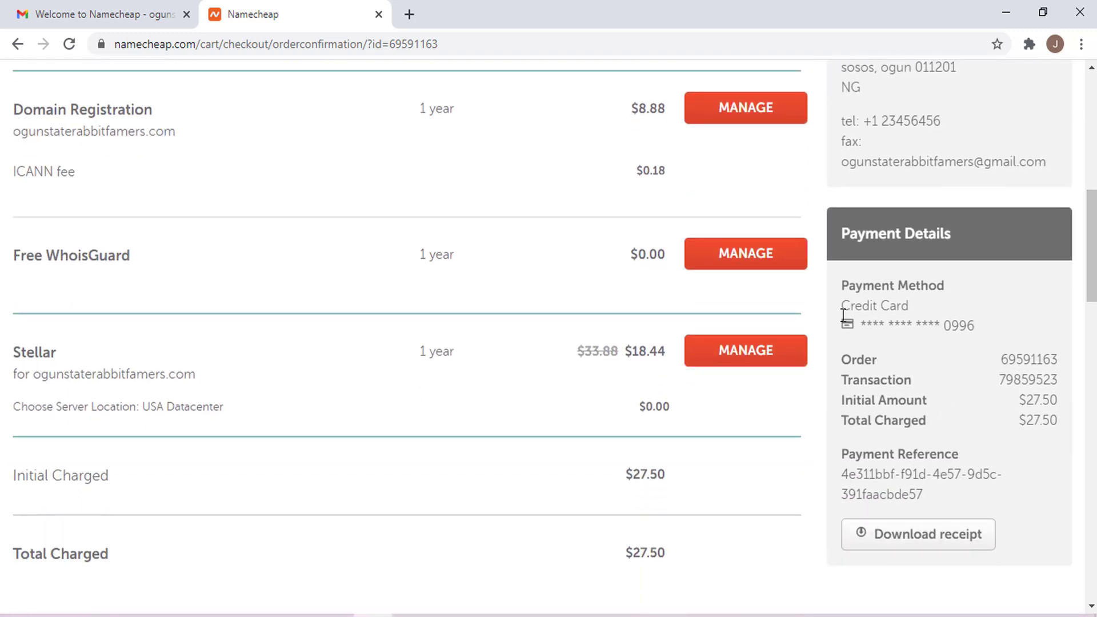
{"action": "left_click", "coordinate": [701, 352]}
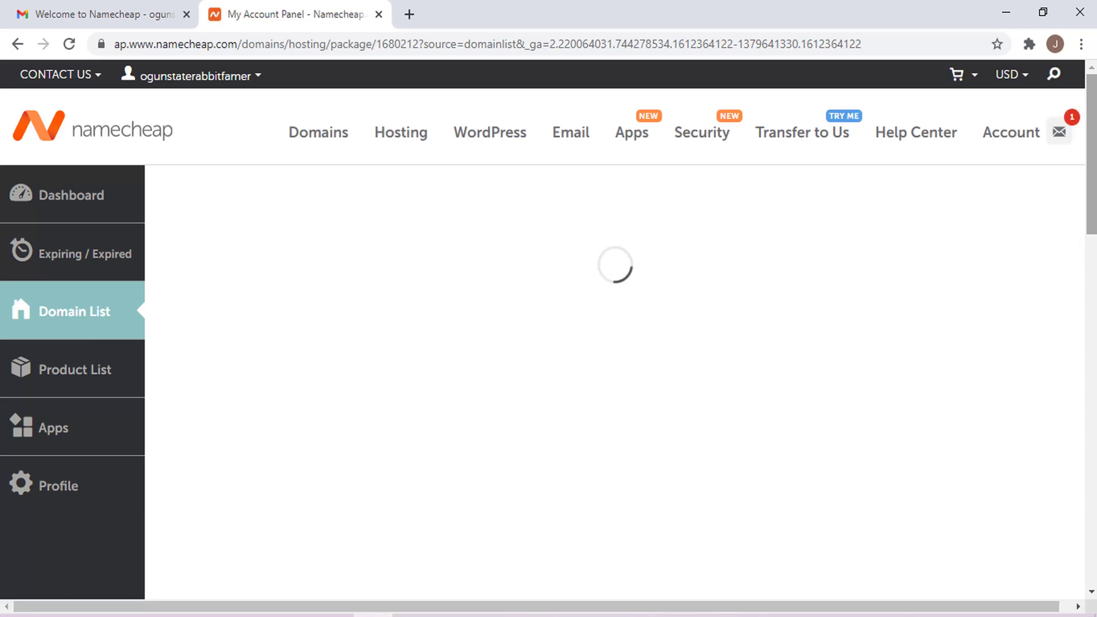
- Uncheck 'Auto-renews every year' for the Stellar shared hosting plan
{"action": "scroll", "coordinate": [614, 320], "scroll_direction": "down", "scroll_amount": 2}
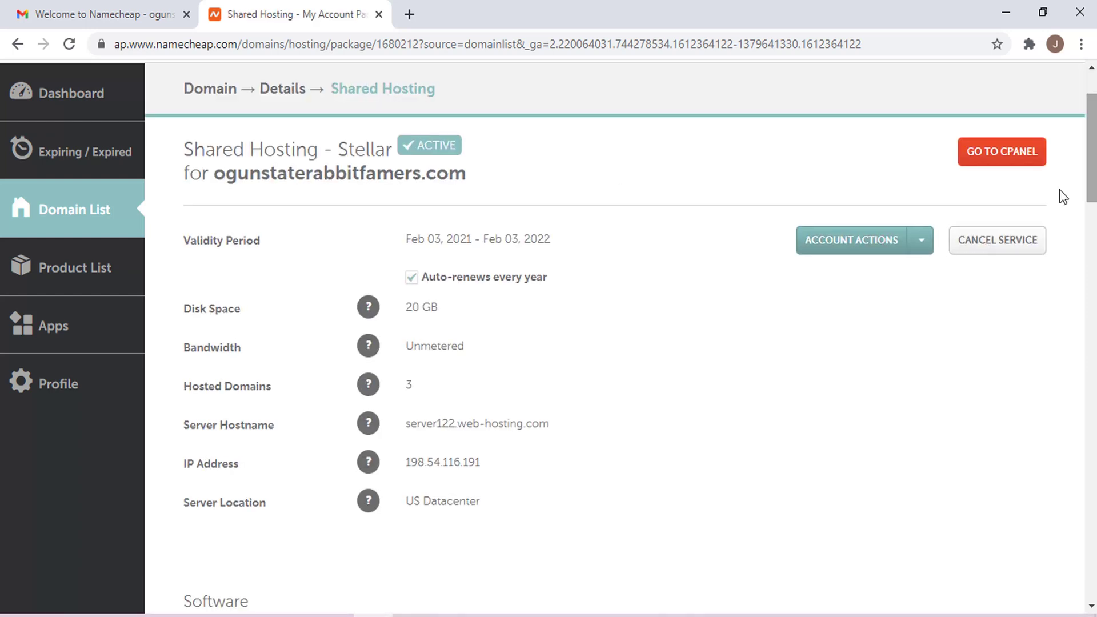
{"action": "left_click", "coordinate": [412, 277]}
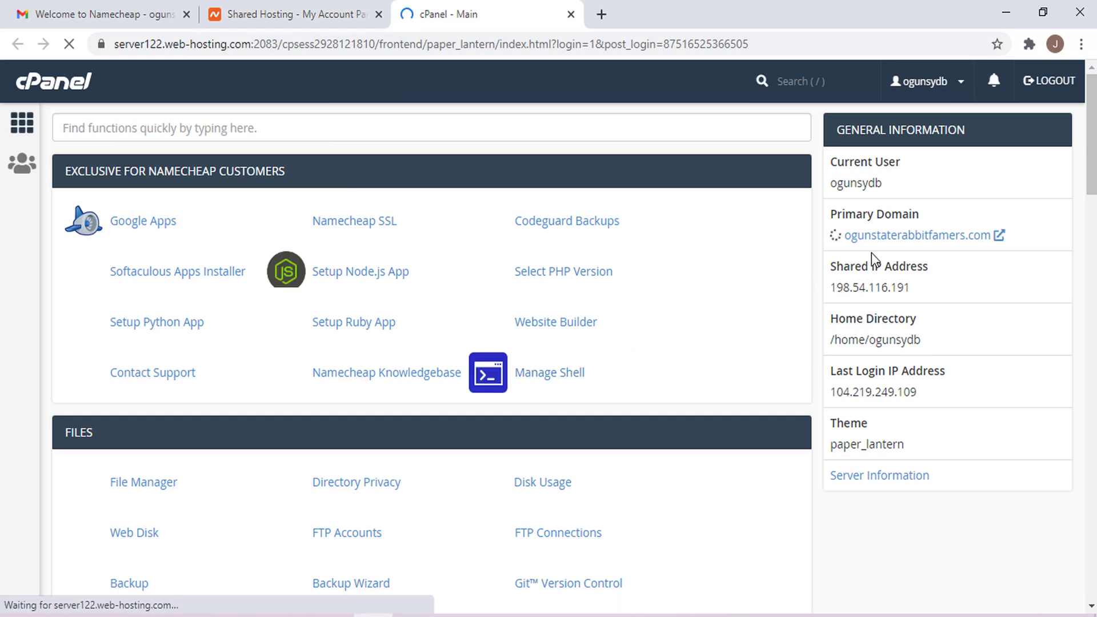
- Read the 'Your Hosting Account Details' email in Gmail, then open Namecheap SSL in cPanel
{"action": "left_click", "coordinate": [89, 14]}
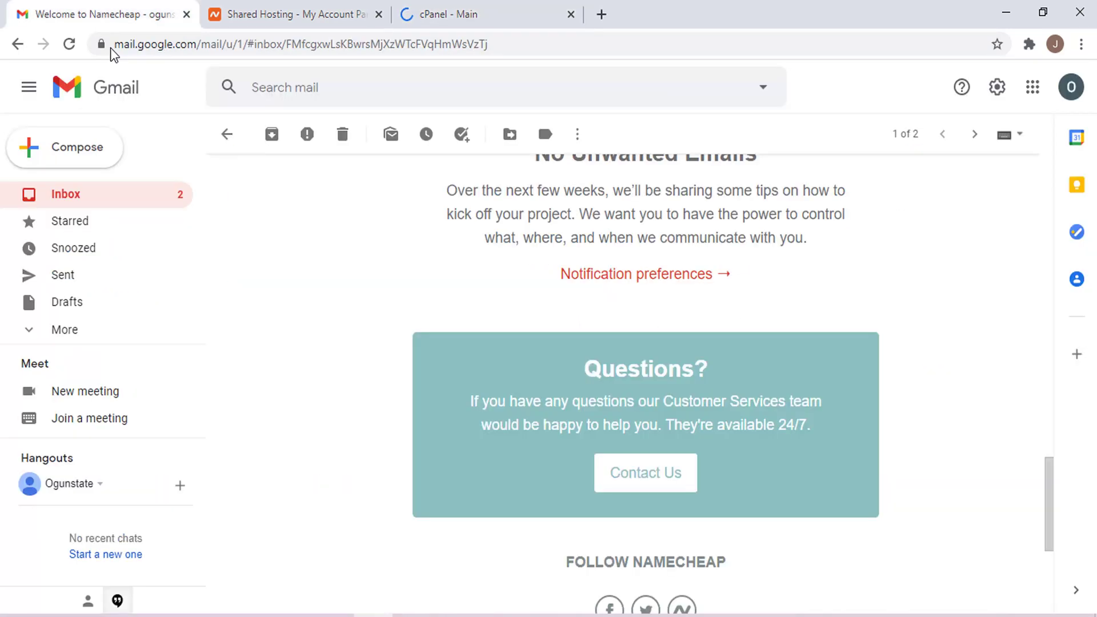
{"action": "left_click", "coordinate": [152, 197]}
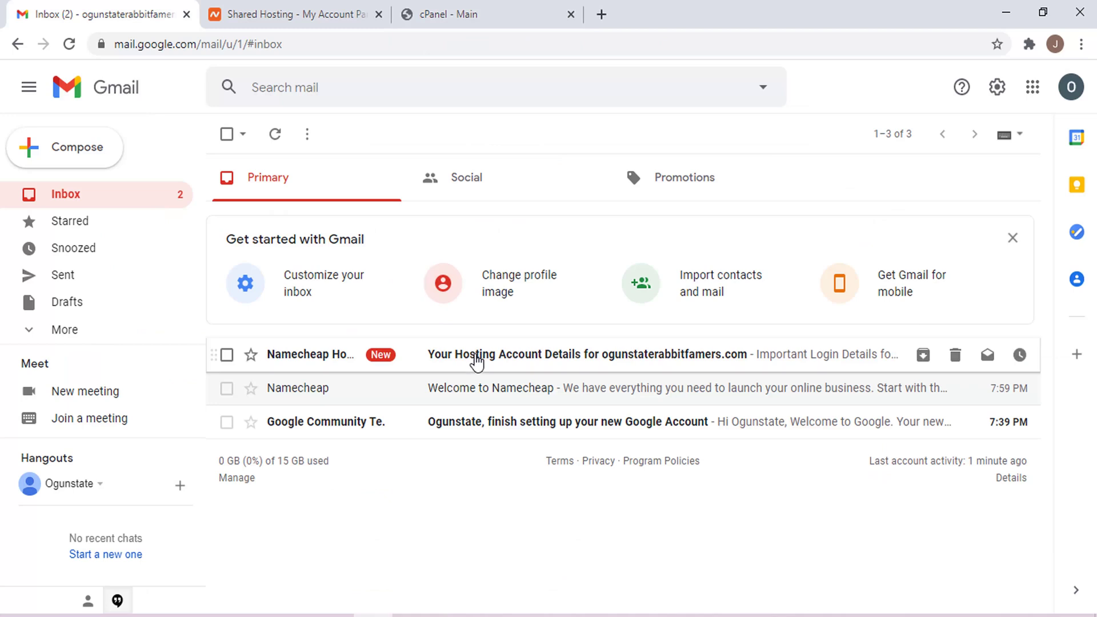
{"action": "left_click", "coordinate": [476, 360]}
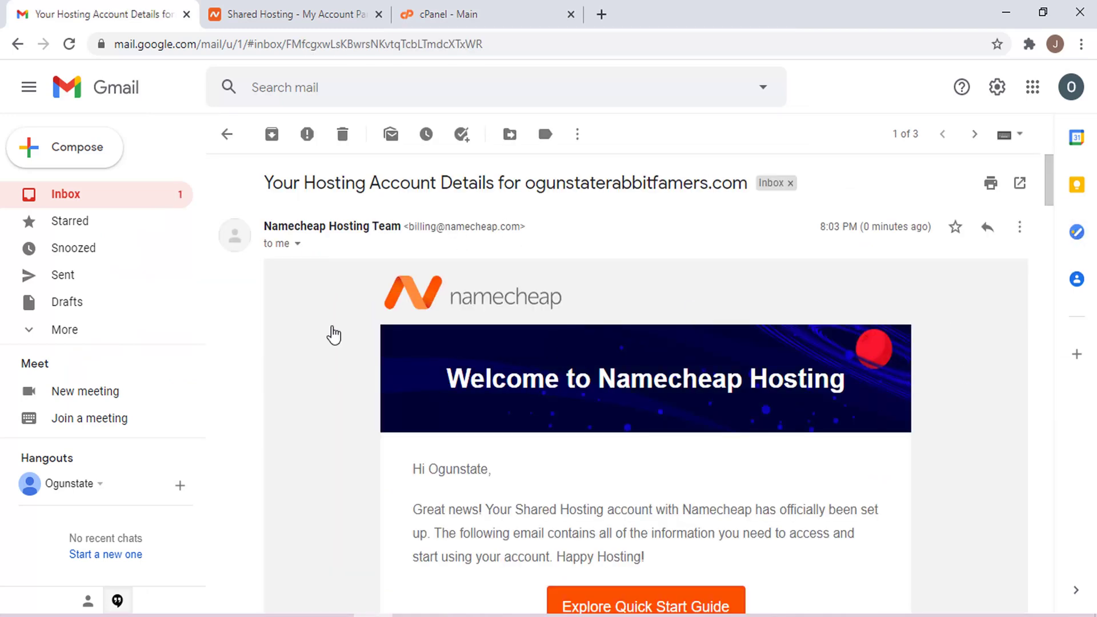
{"action": "left_click", "coordinate": [80, 195]}
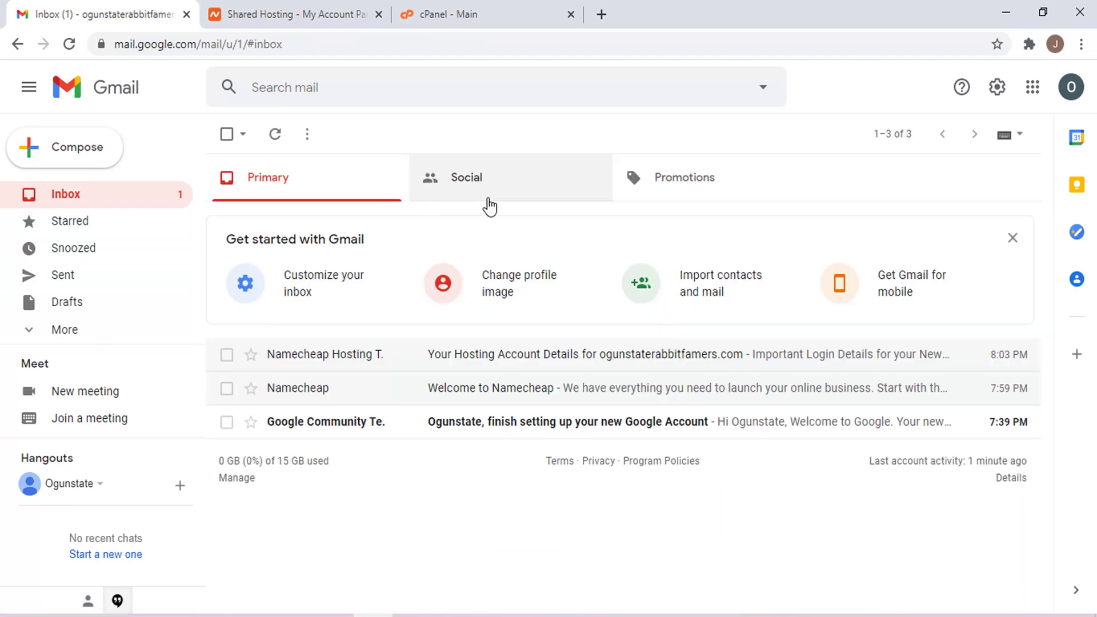
{"action": "left_click", "coordinate": [467, 8]}
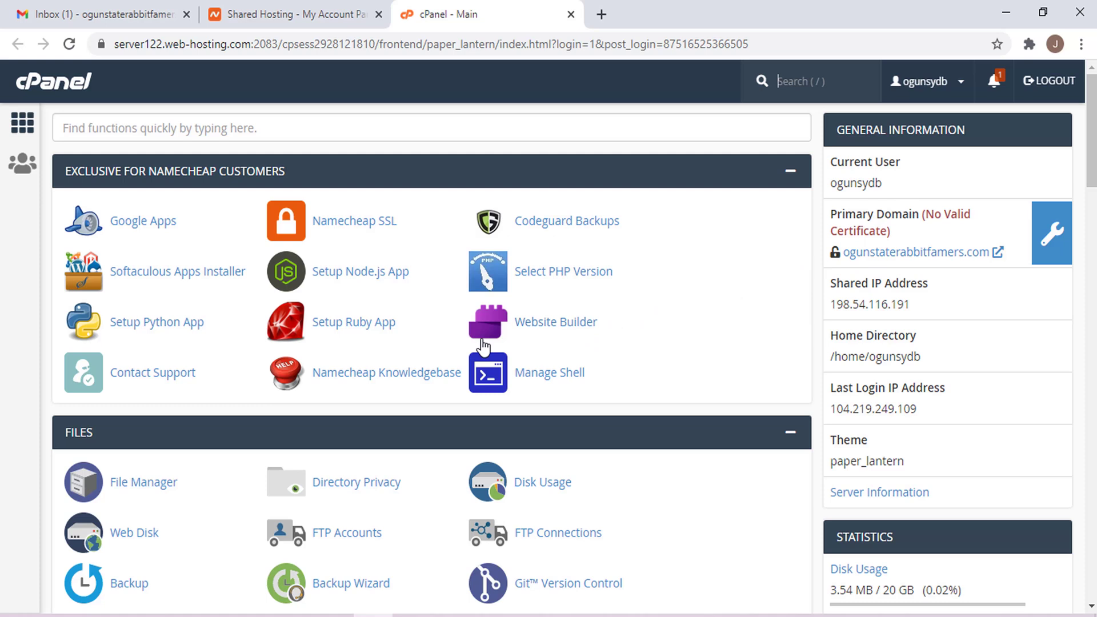
{"action": "left_click", "coordinate": [352, 223]}
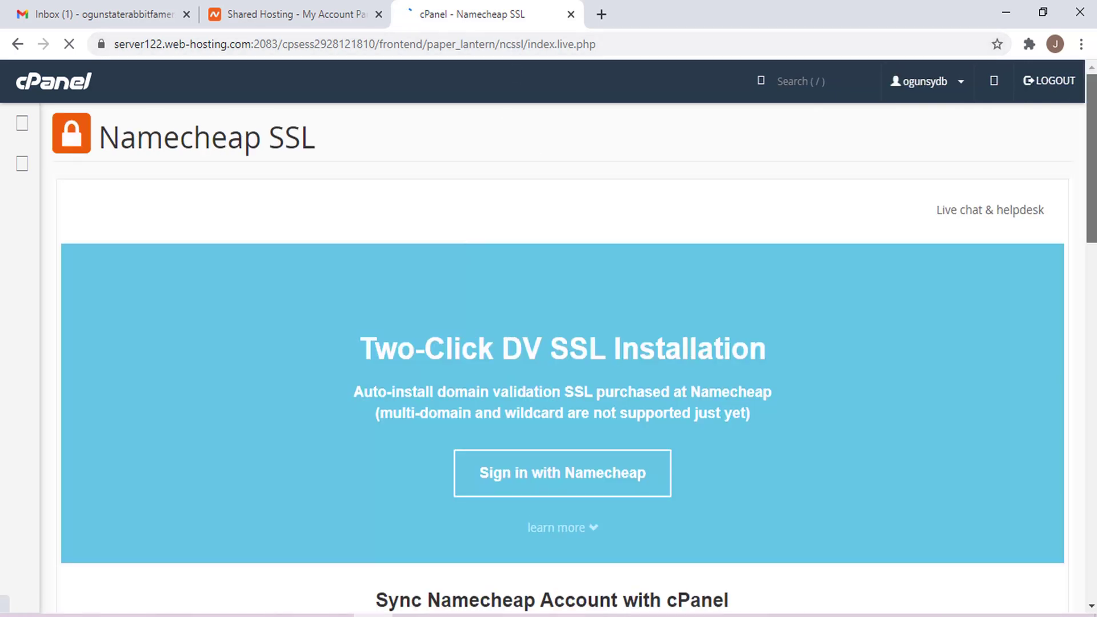
- Sign in with Namecheap from cPanel's SSL tool and view the installed PositiveSSL certificates
{"action": "scroll", "coordinate": [629, 328], "scroll_direction": "down", "scroll_amount": 8}
{"action": "scroll", "coordinate": [628, 328], "scroll_direction": "up", "scroll_amount": 5}
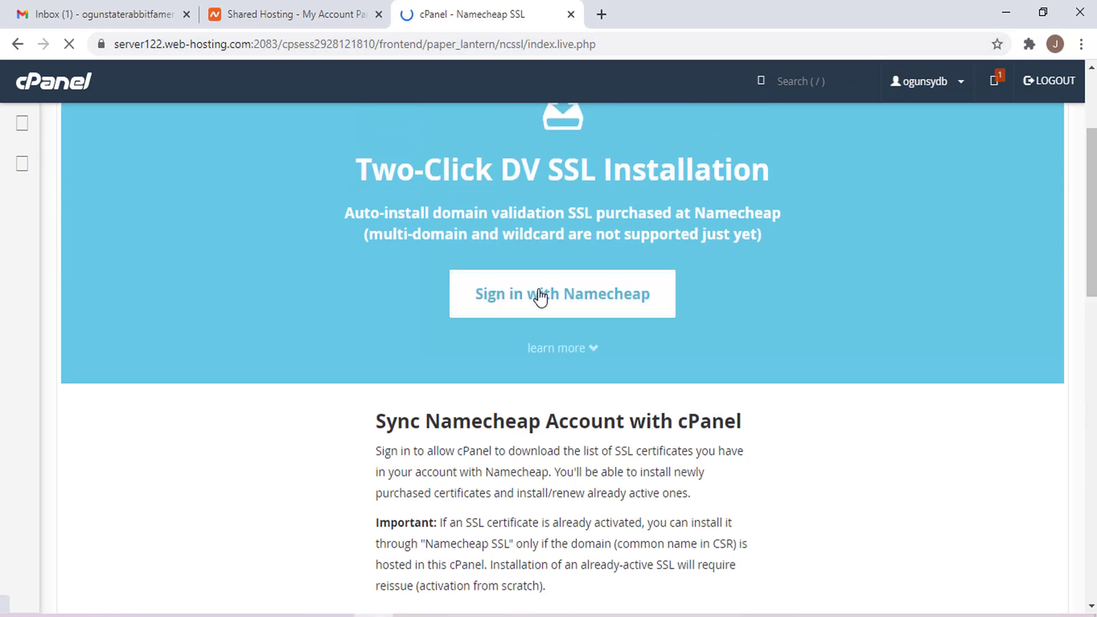
{"action": "left_click", "coordinate": [540, 296]}
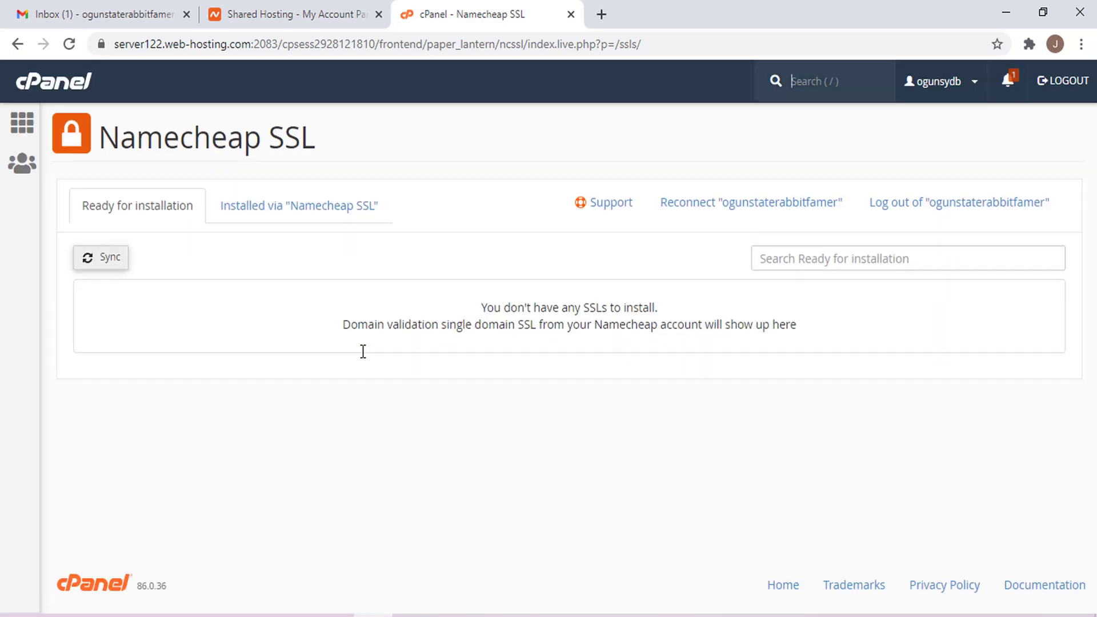
{"action": "left_click", "coordinate": [314, 219]}
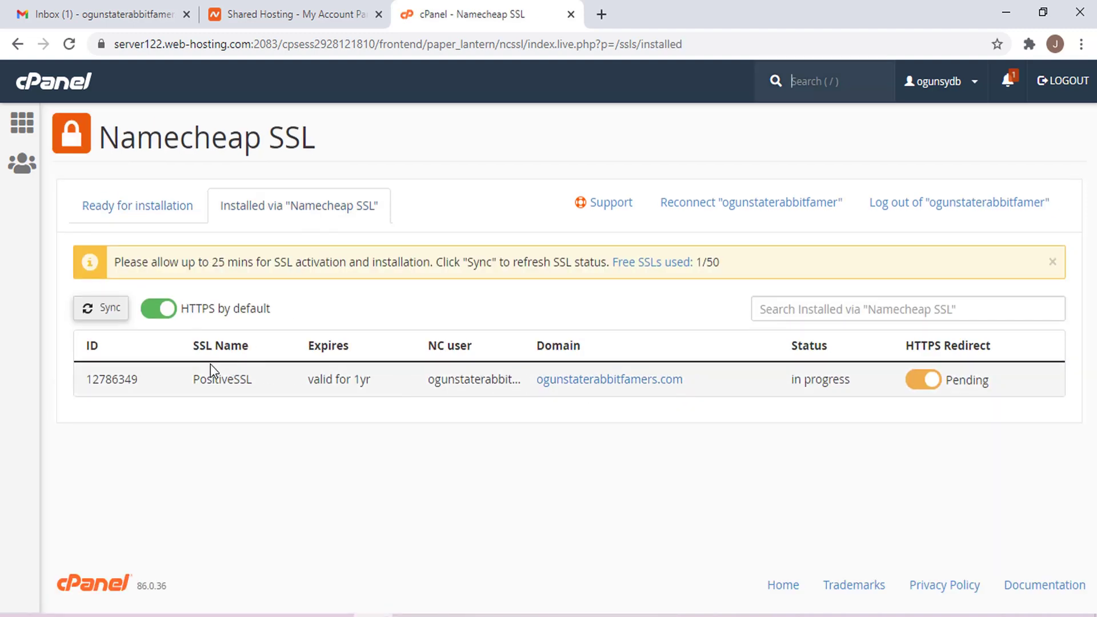
- Refresh the SSL status and open ogunstaterabbitfamers.com, proceeding past the certificate warning
{"action": "left_click", "coordinate": [106, 310]}
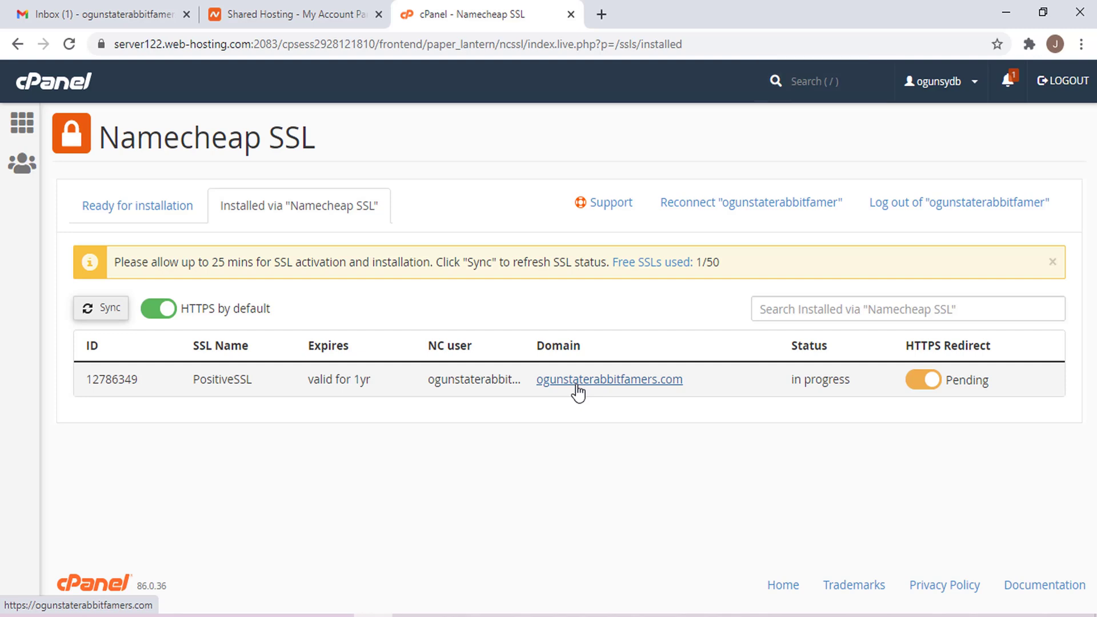
{"action": "left_click", "coordinate": [577, 387]}
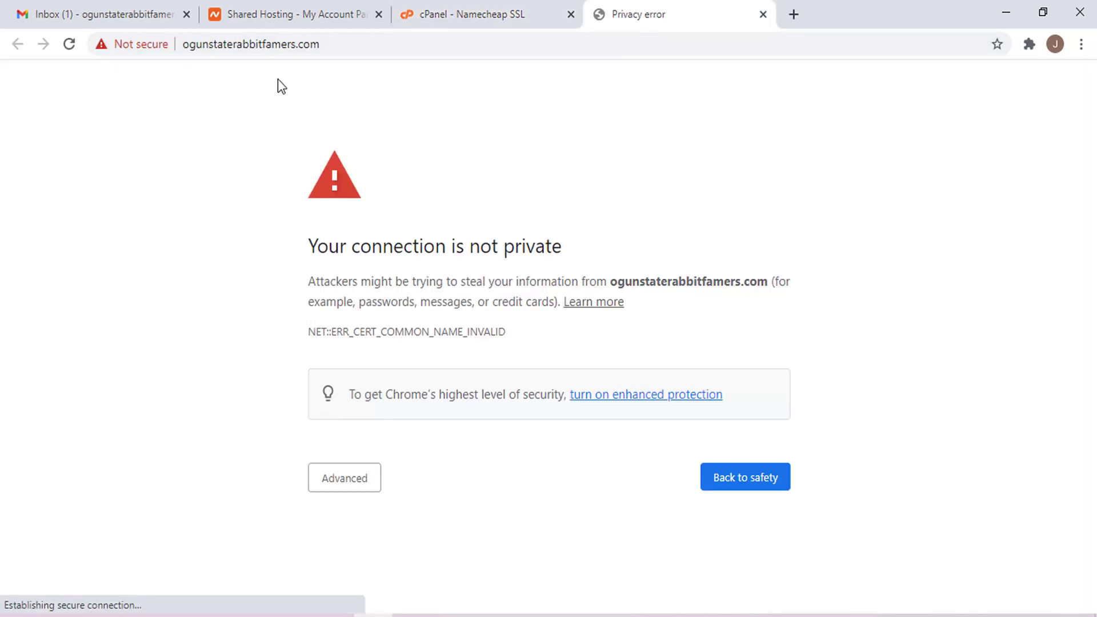
{"action": "left_click", "coordinate": [358, 479]}
{"action": "scroll", "coordinate": [1078, 399], "scroll_direction": "down", "scroll_amount": 2}
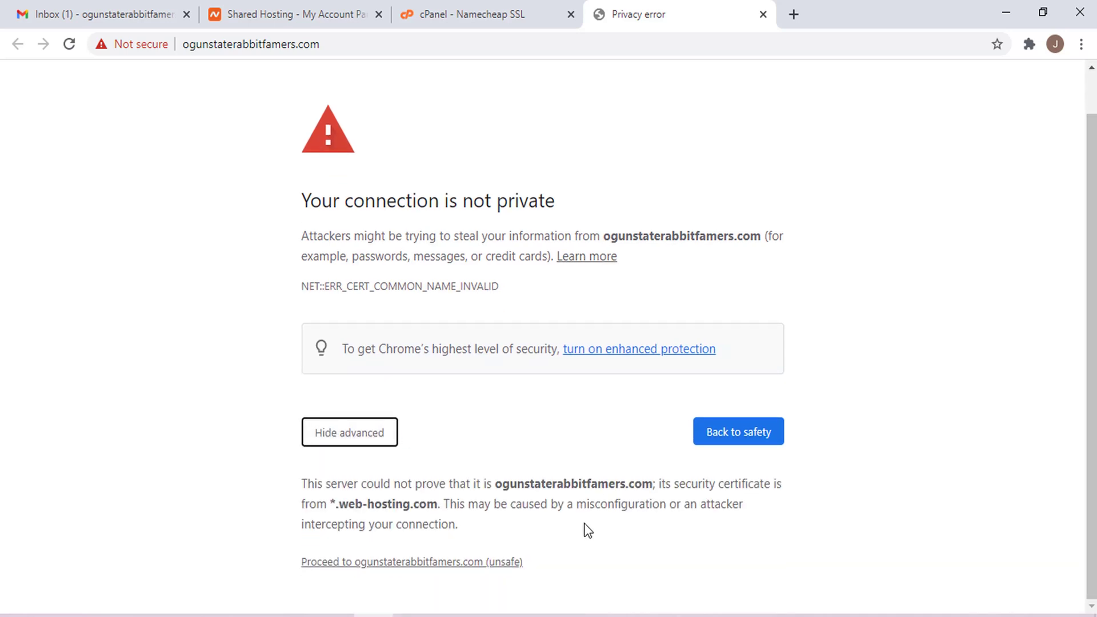
{"action": "left_click", "coordinate": [486, 562]}
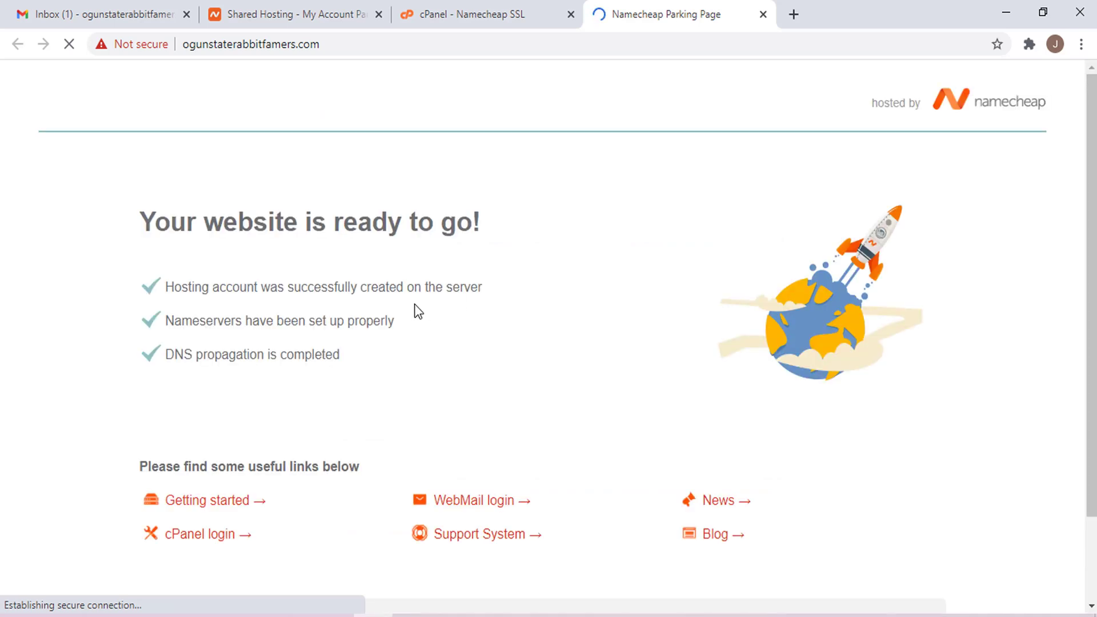
- Check the site's not-secure https address, then highlight cPanel's 25-minute SSL activation note
{"action": "left_click", "coordinate": [346, 52]}
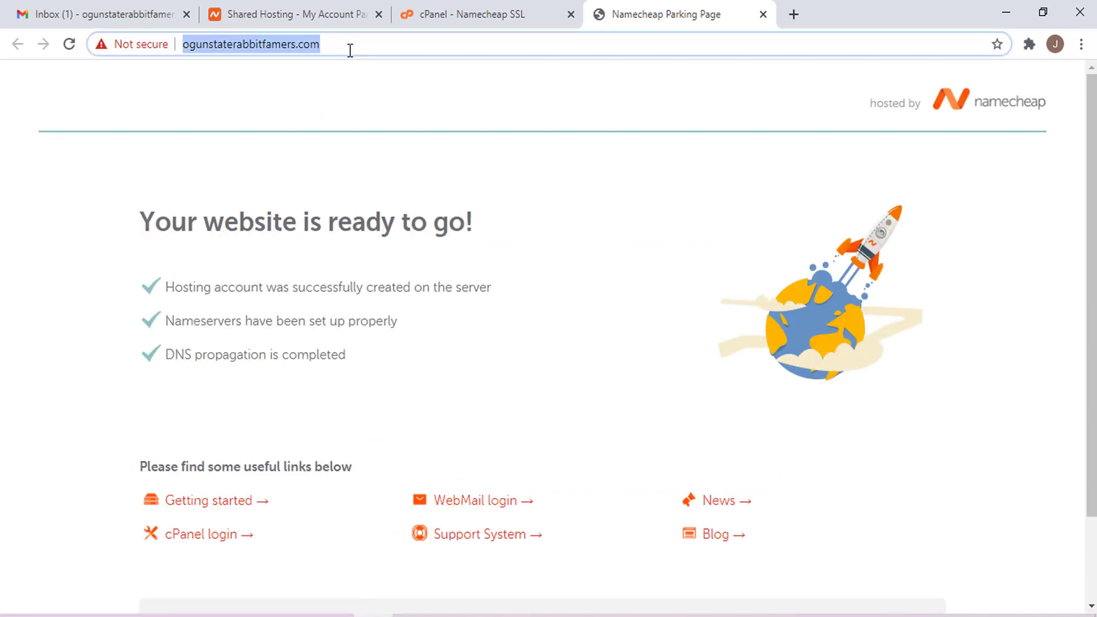
{"action": "left_click", "coordinate": [221, 52]}
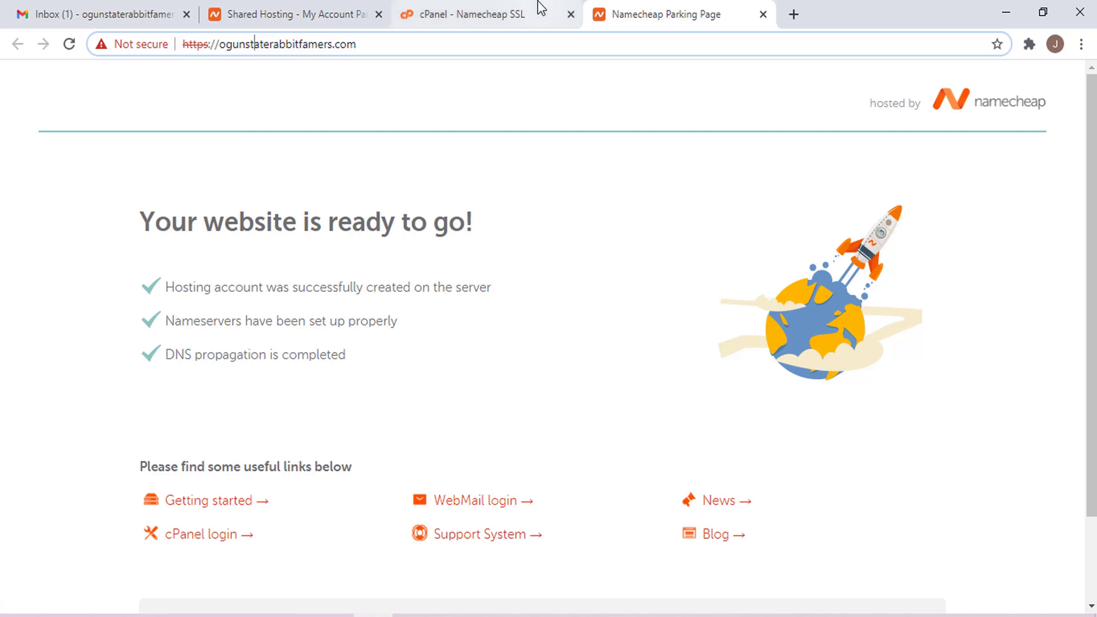
{"action": "left_click", "coordinate": [514, 13]}
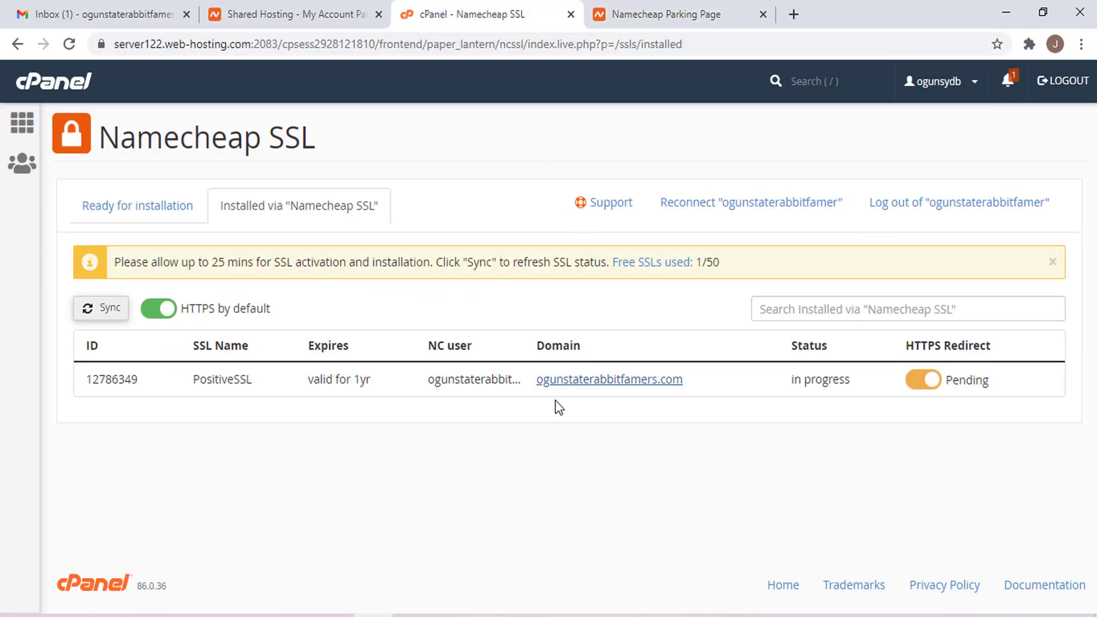
{"action": "left_click_drag", "start_coordinate": [201, 262], "coordinate": [428, 262]}
- Open the 'IMMEDIATE VERIFICATION' email in Gmail and follow its verification link
{"action": "left_click", "coordinate": [410, 309]}
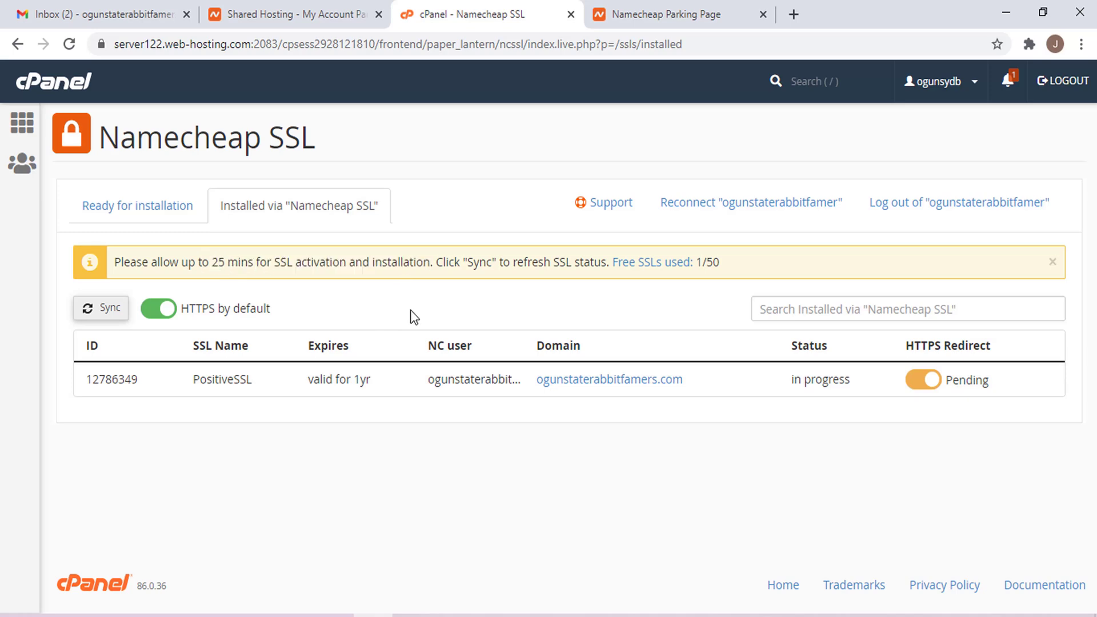
{"action": "left_click", "coordinate": [344, 4]}
{"action": "left_click", "coordinate": [162, 14]}
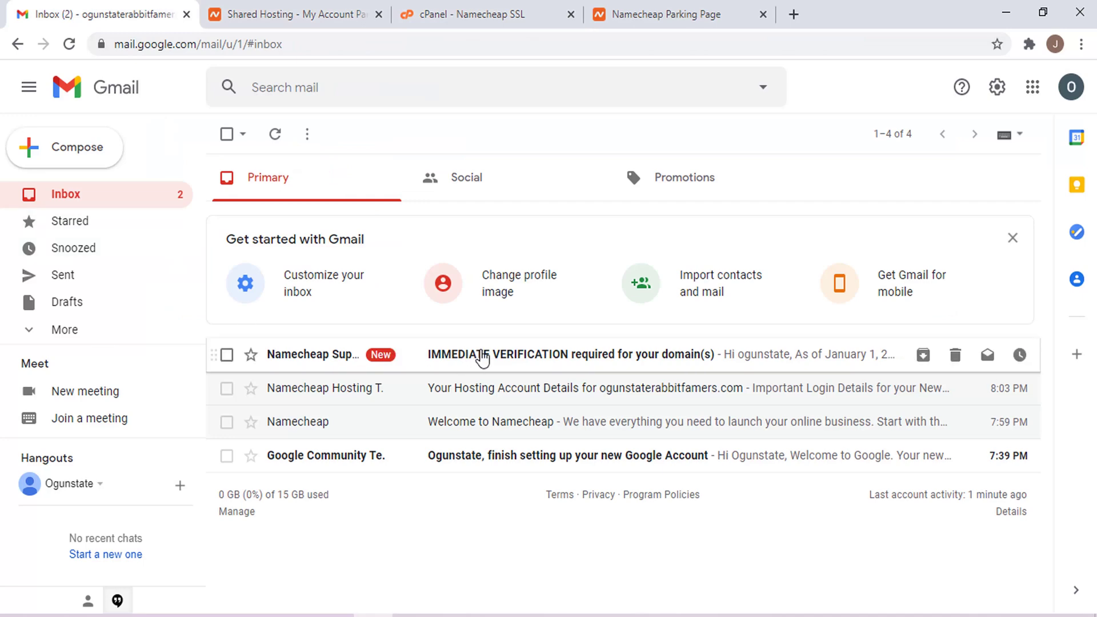
{"action": "left_click", "coordinate": [498, 359]}
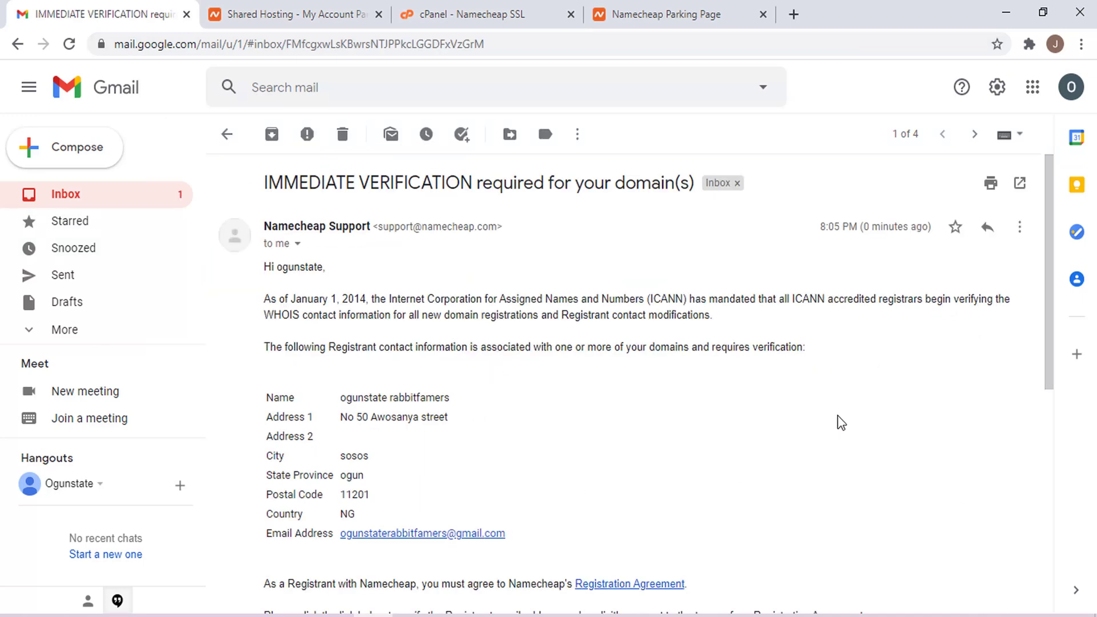
{"action": "left_click_drag", "start_coordinate": [1040, 290], "coordinate": [1040, 454]}
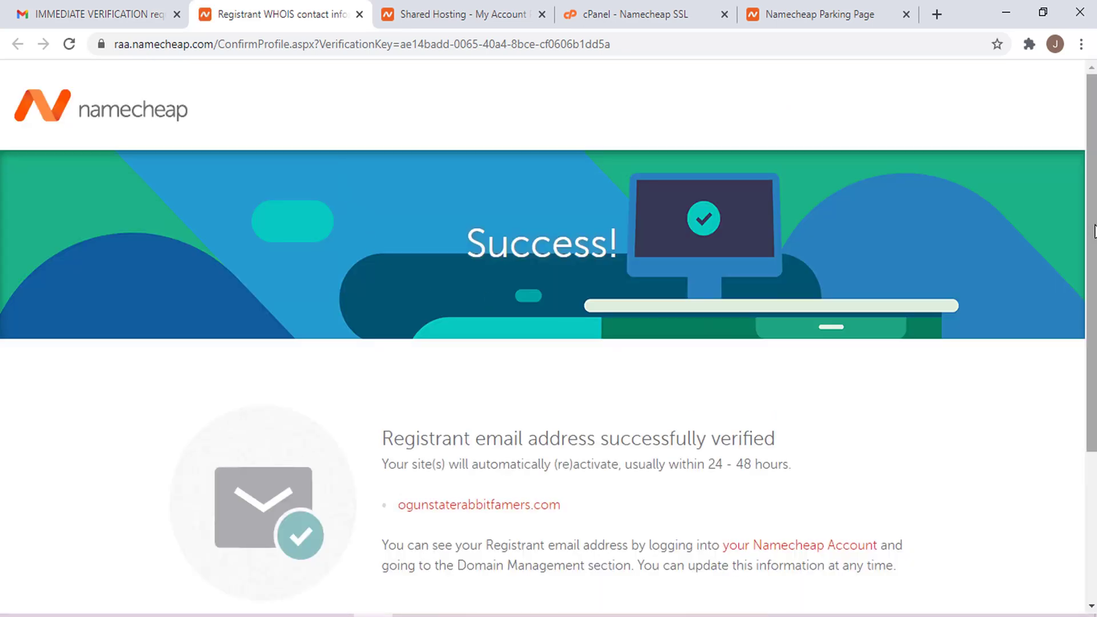
{"action": "scroll", "coordinate": [1094, 232], "scroll_direction": "down", "scroll_amount": 3}
- Confirm the registrant email verification success message, then return to the cPanel SSL page
{"action": "double_click", "coordinate": [454, 224]}
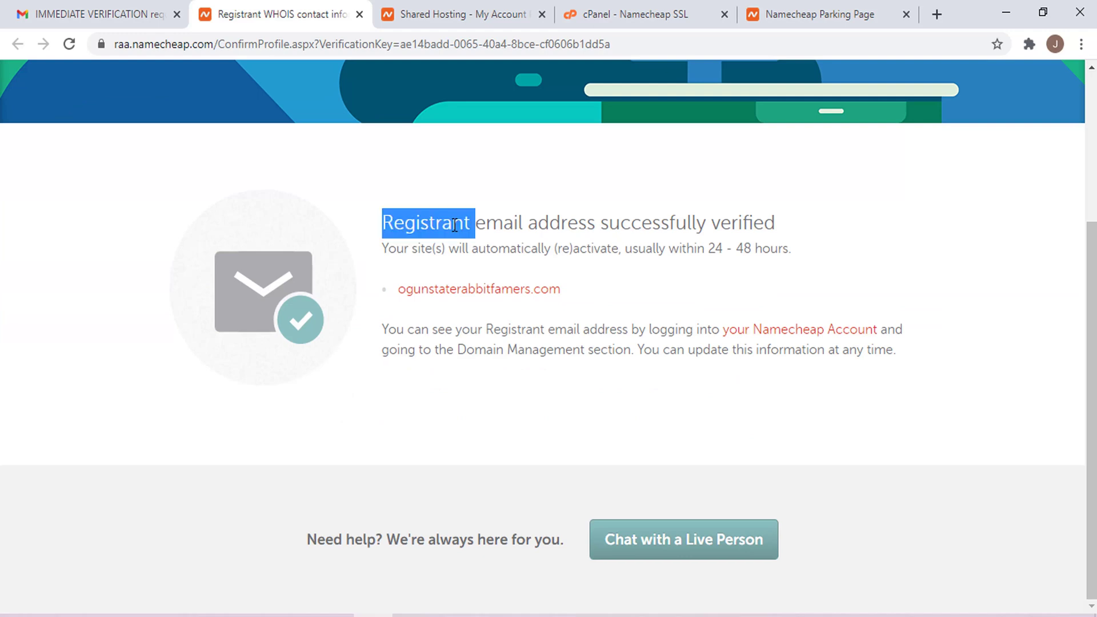
{"action": "triple_click", "coordinate": [455, 225]}
{"action": "left_click", "coordinate": [666, 300]}
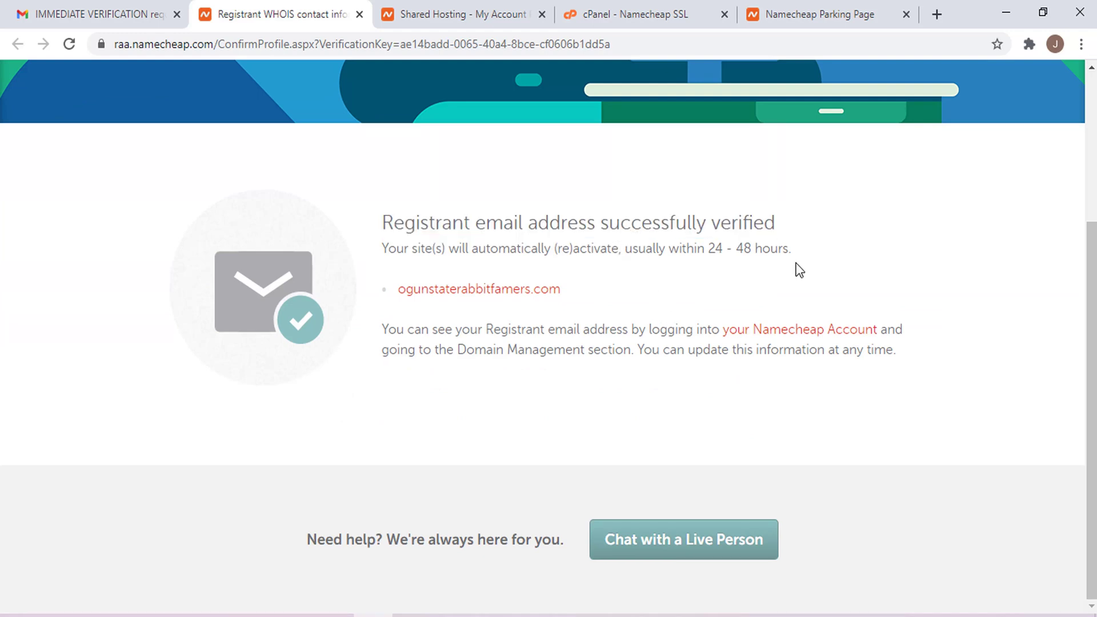
{"action": "scroll", "coordinate": [1091, 274], "scroll_direction": "up", "scroll_amount": 3}
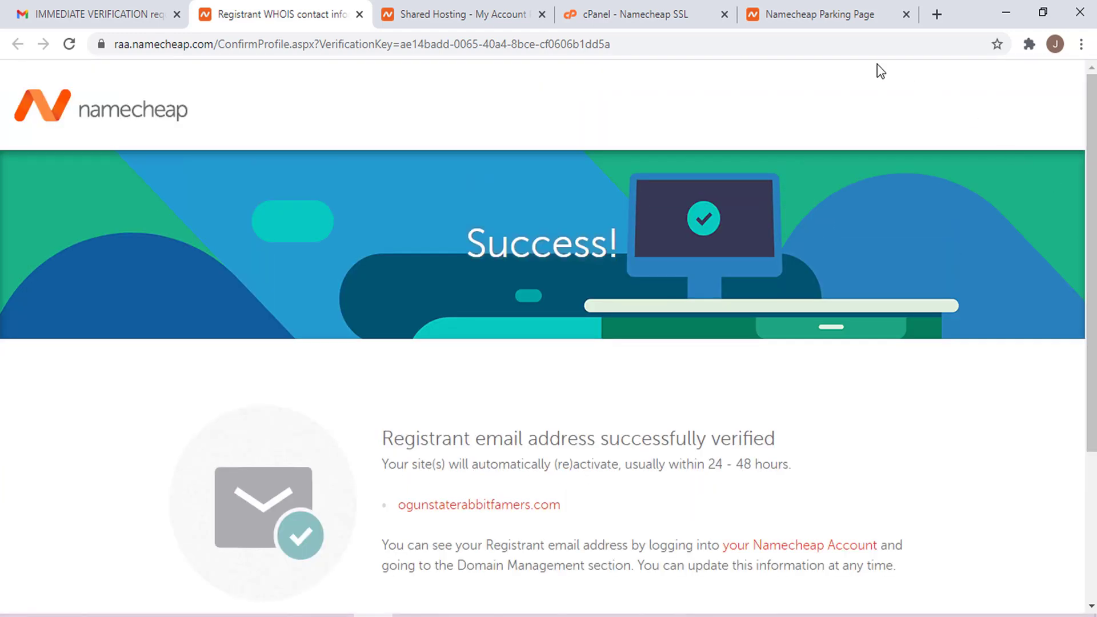
{"action": "left_click", "coordinate": [688, 1]}
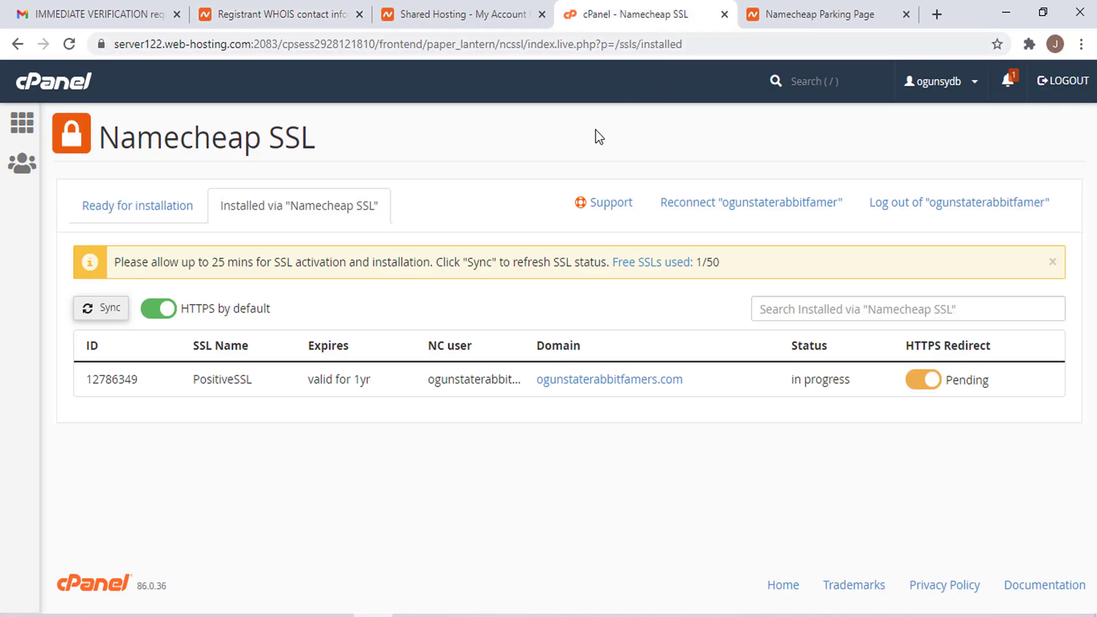
- Sync the Namecheap SSL status until the PositiveSSL shows active, expiring 03 Feb 2022
{"action": "left_click", "coordinate": [417, 2]}
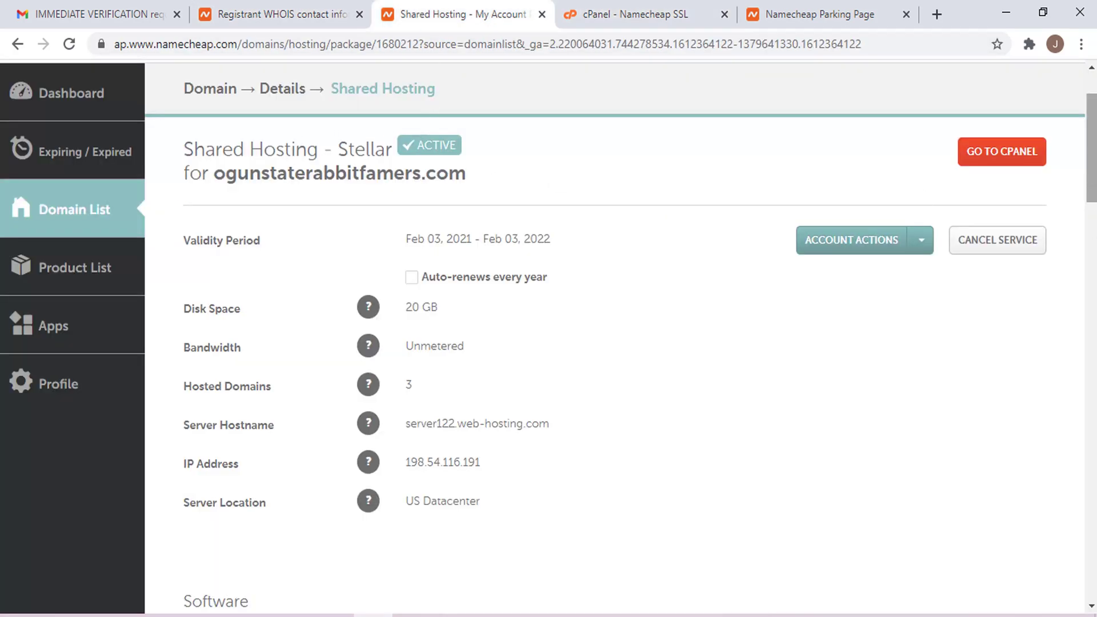
{"action": "scroll", "coordinate": [1092, 148], "scroll_direction": "up", "scroll_amount": 1}
{"action": "left_click", "coordinate": [137, 13]}
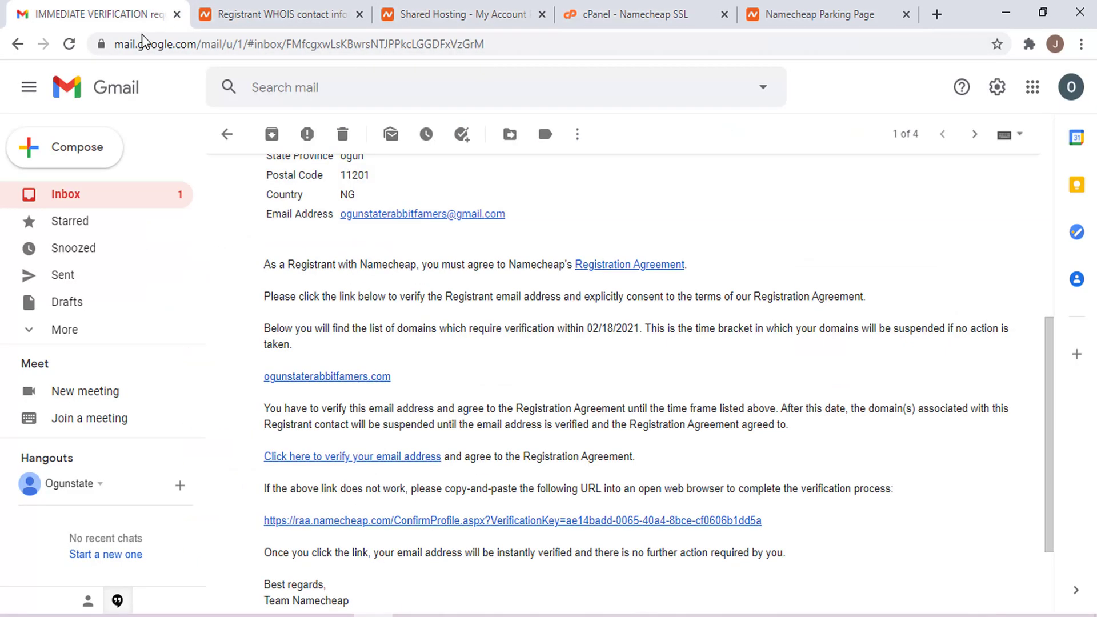
{"action": "left_click", "coordinate": [80, 193]}
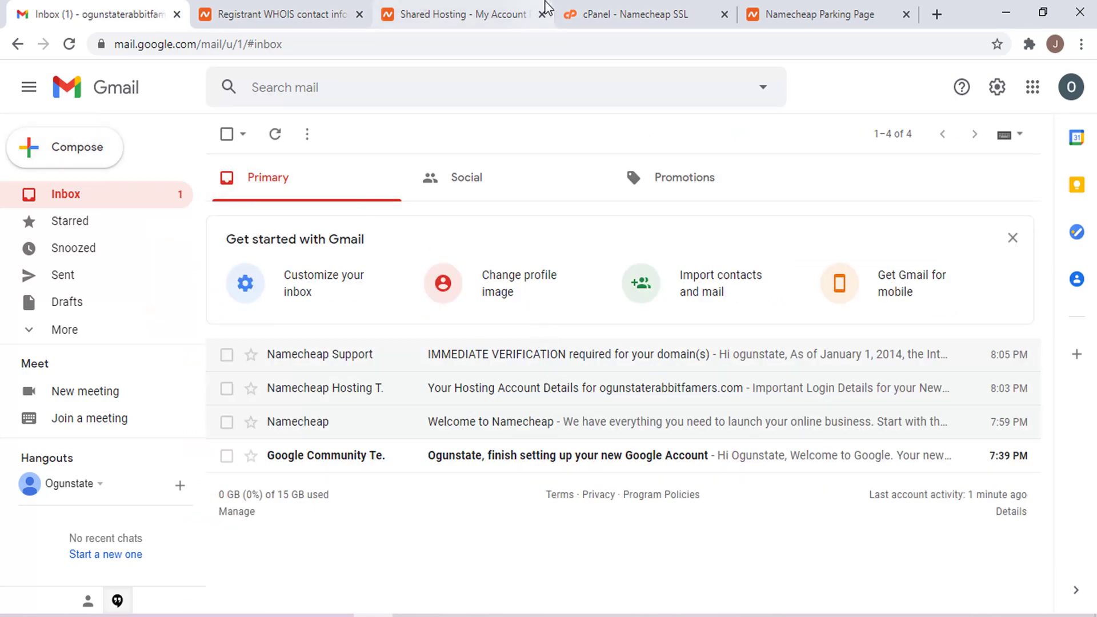
{"action": "left_click", "coordinate": [616, 2]}
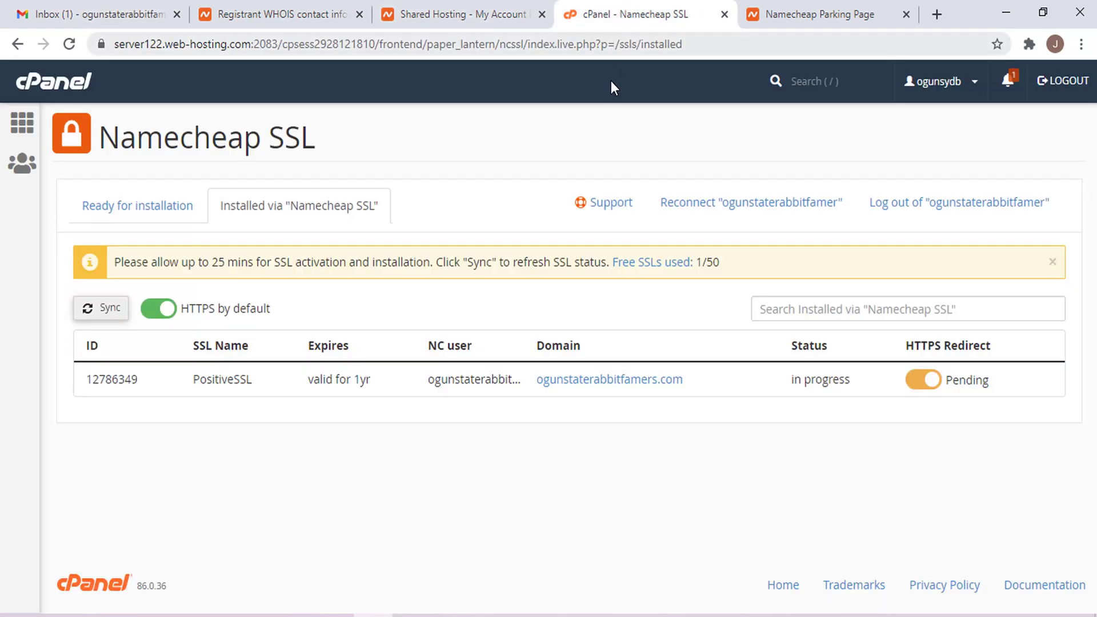
{"action": "left_click", "coordinate": [108, 309]}
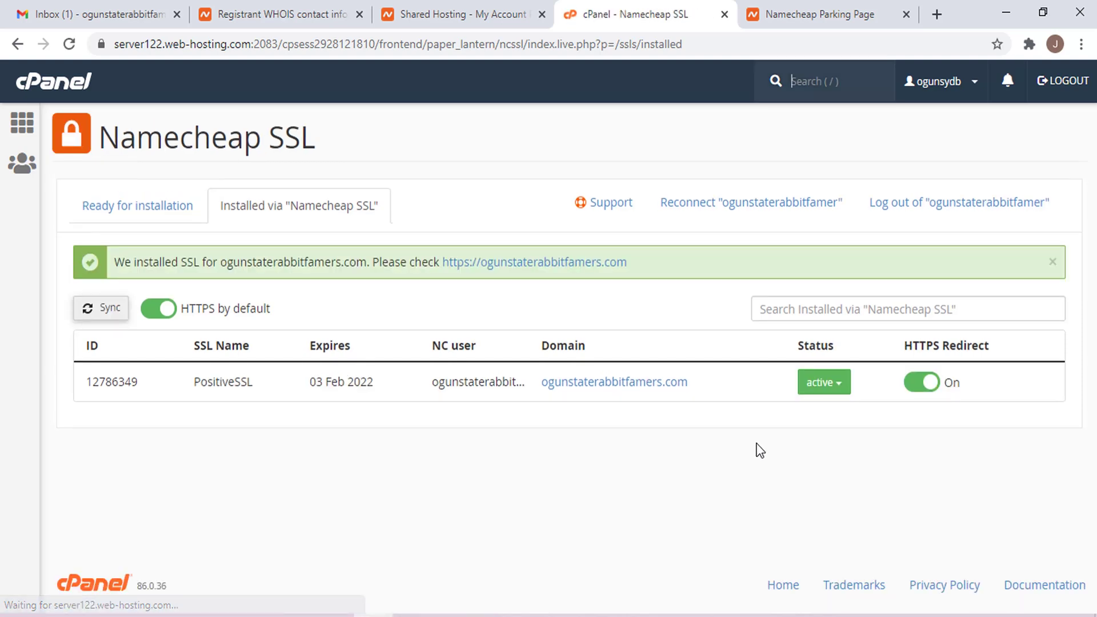
- Open ogunstaterabbitfamers.com in a new tab and copy its address
{"action": "left_click", "coordinate": [637, 382]}
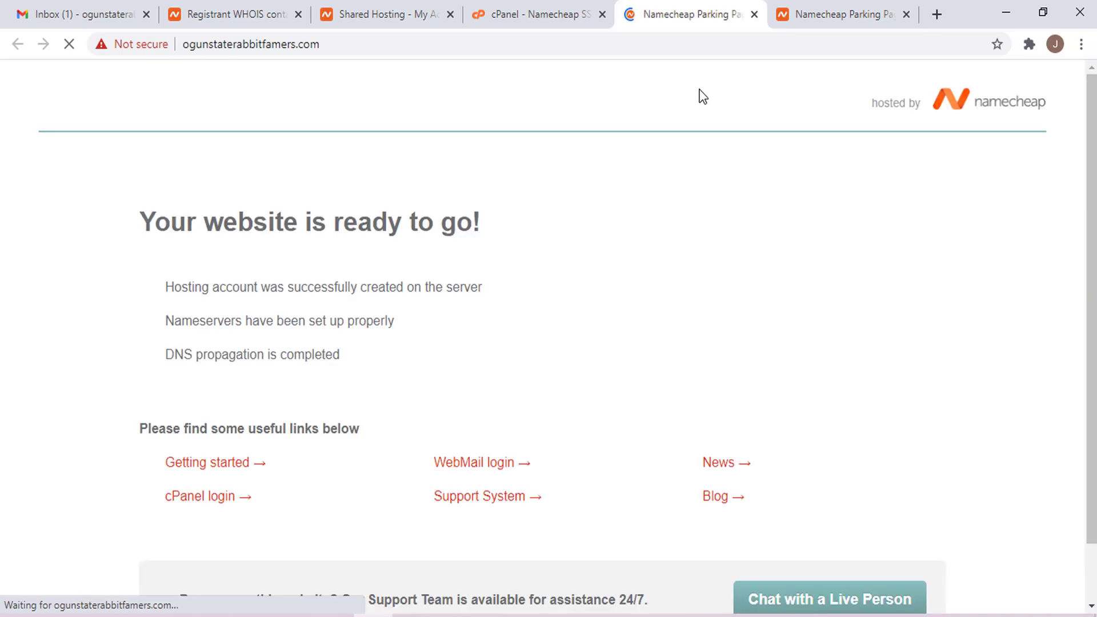
{"action": "left_click", "coordinate": [281, 54]}
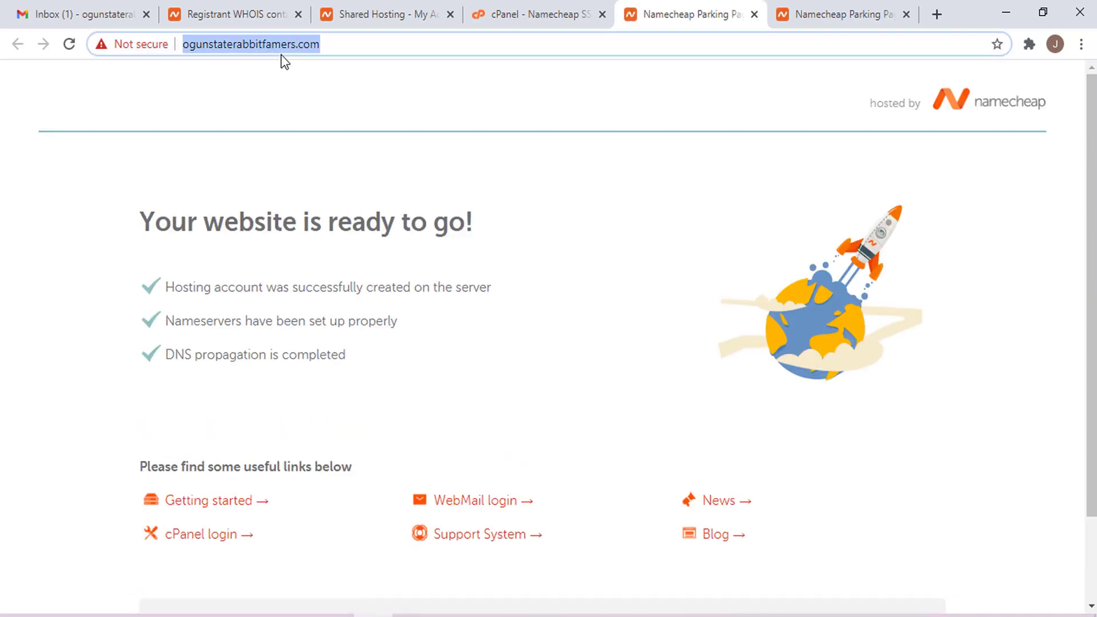
{"action": "right_click", "coordinate": [281, 52]}
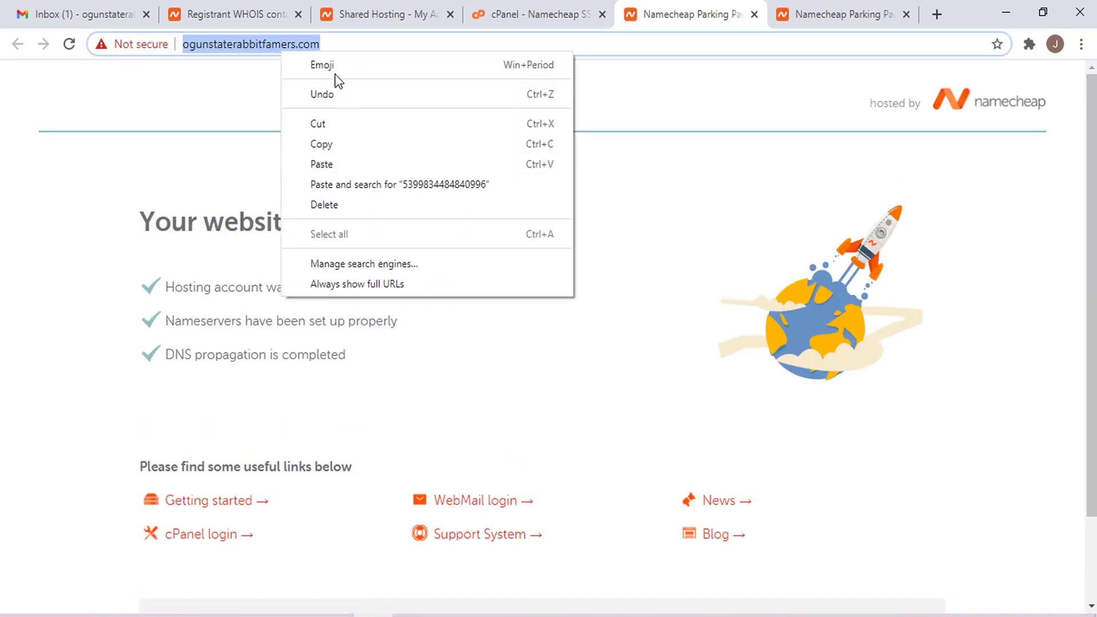
{"action": "left_click", "coordinate": [337, 147]}
{"action": "left_click", "coordinate": [396, 215]}
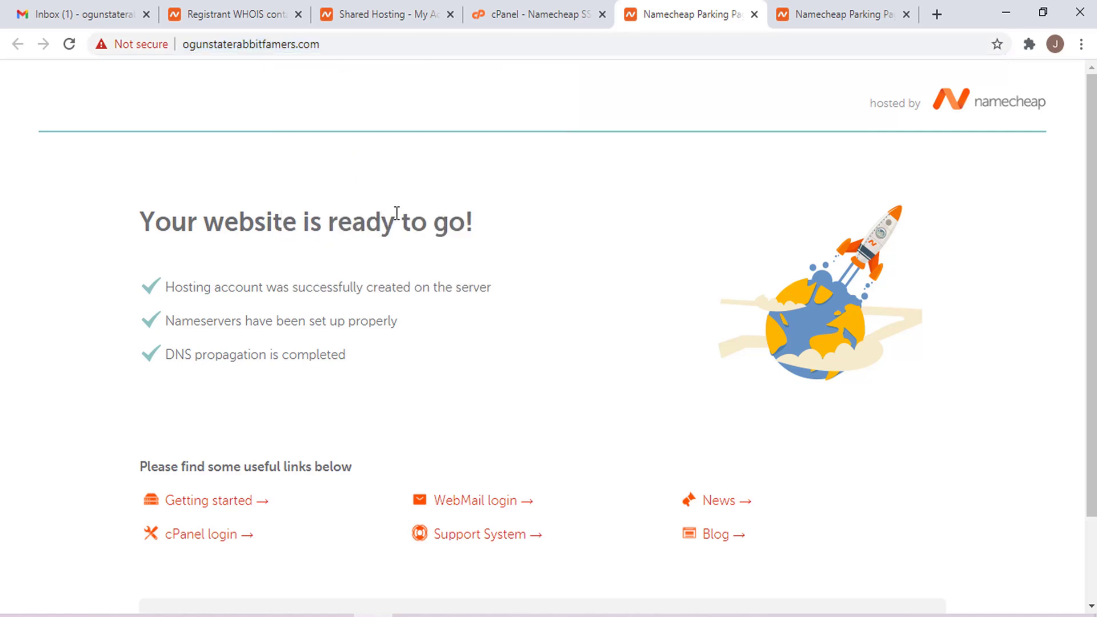
- Load the address in an incognito window, then close it and the parking page tab
{"action": "key", "text": "ctrl+shift+n"}
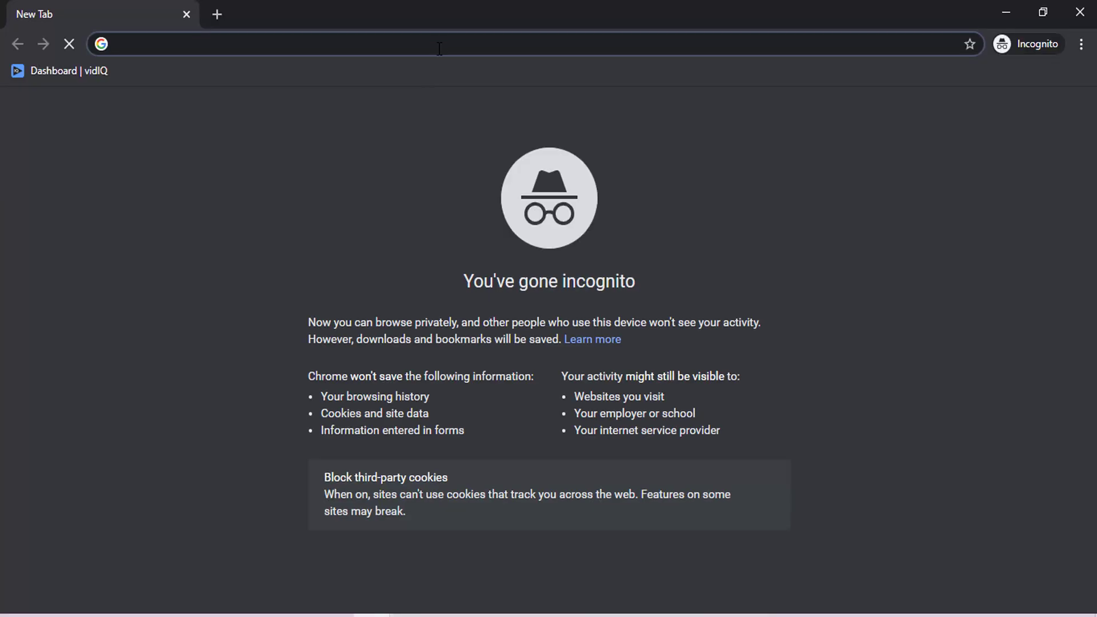
{"action": "key", "text": "ctrl+v"}
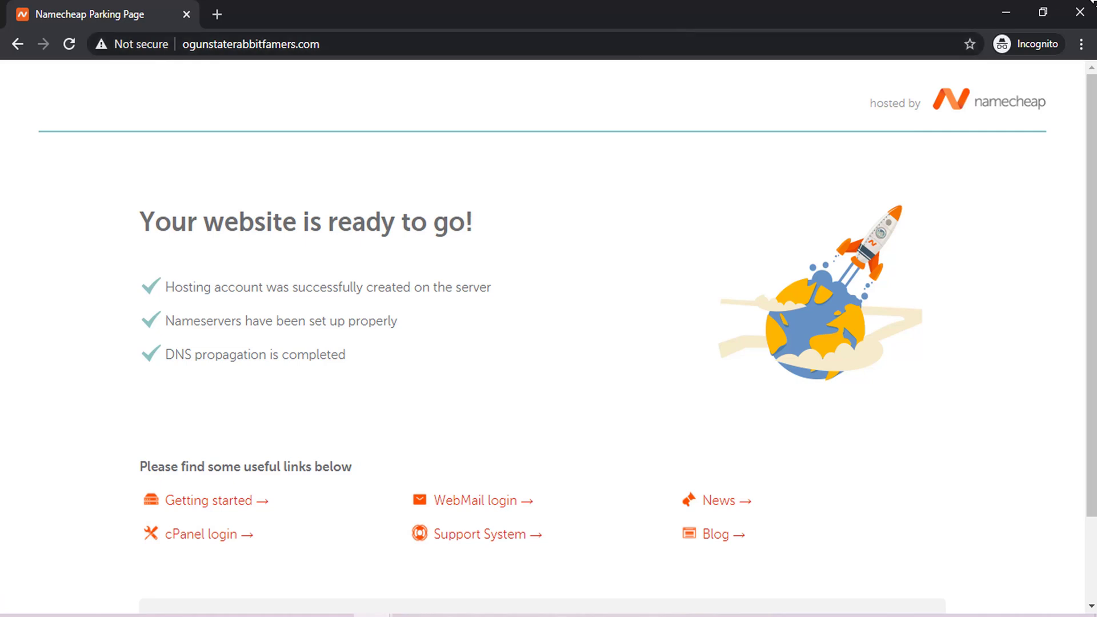
{"action": "left_click", "coordinate": [1079, 12]}
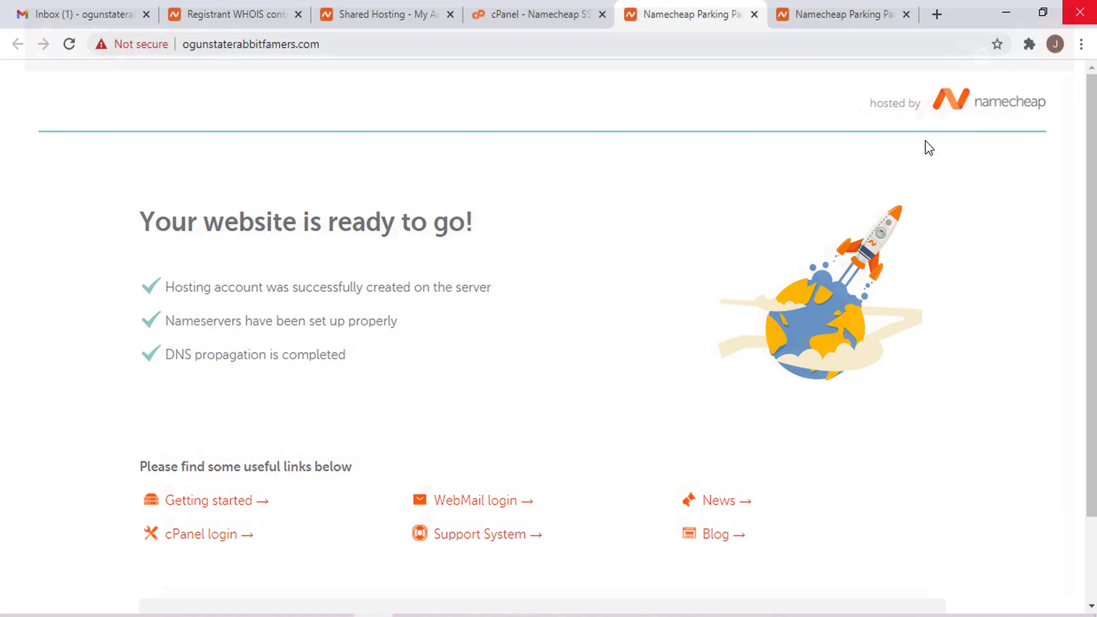
{"action": "left_click", "coordinate": [754, 14]}
{"action": "left_click", "coordinate": [754, 14]}
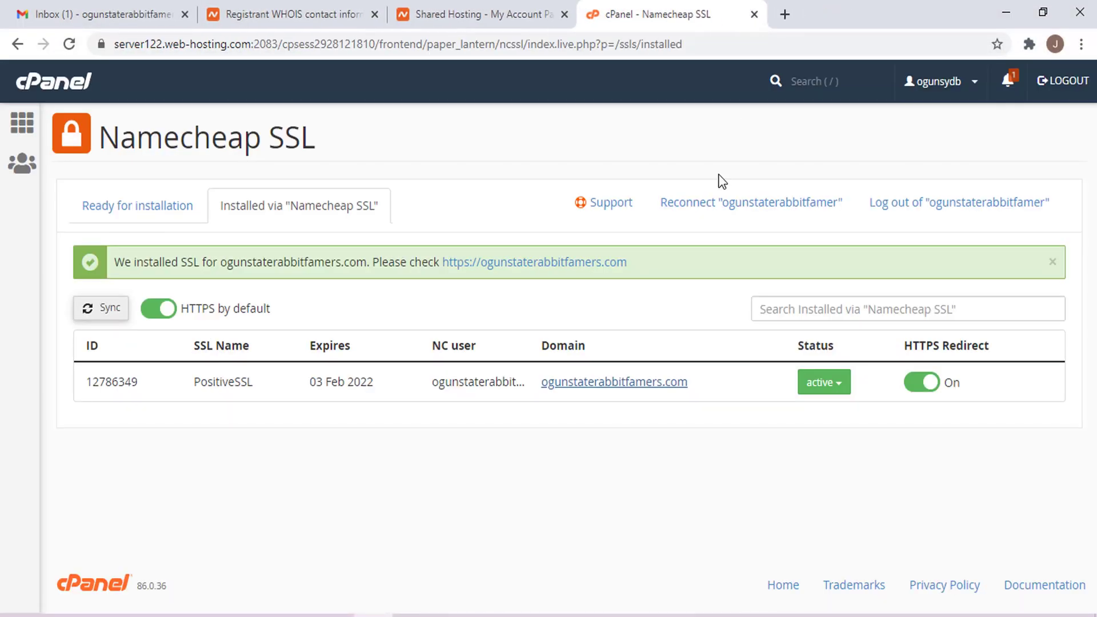
{"action": "left_click", "coordinate": [838, 384]}
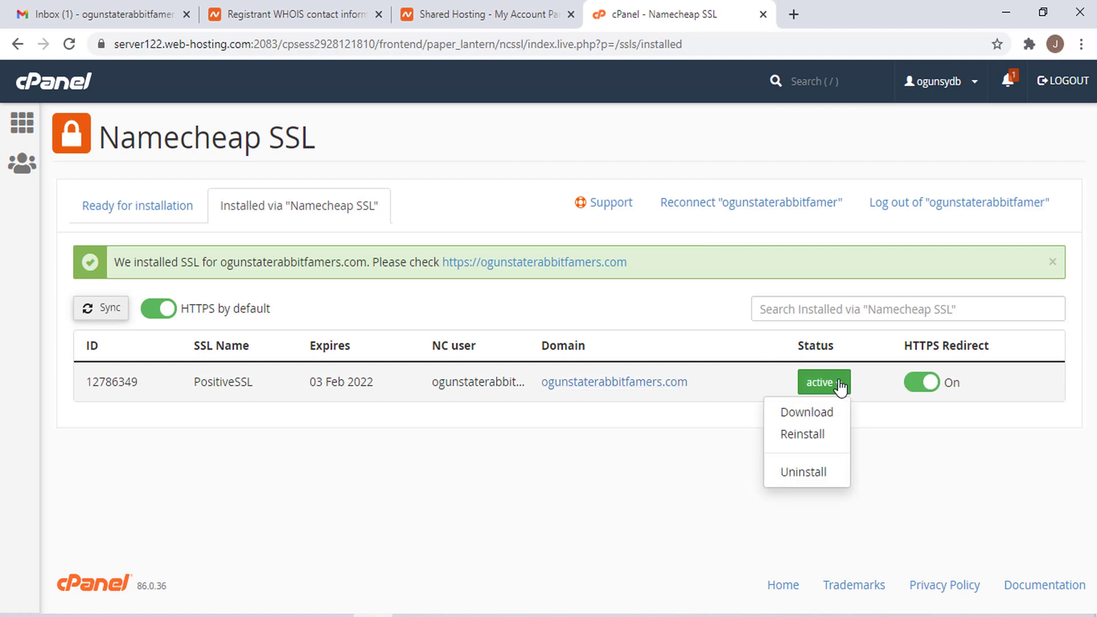
{"action": "left_click", "coordinate": [709, 457]}
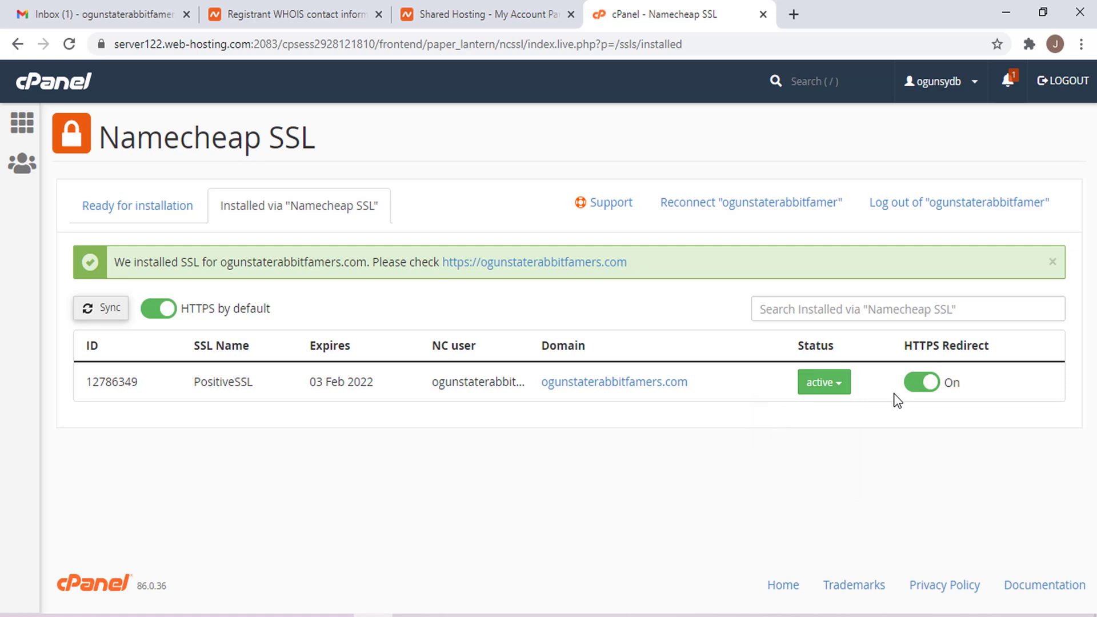
{"action": "left_click", "coordinate": [90, 312]}
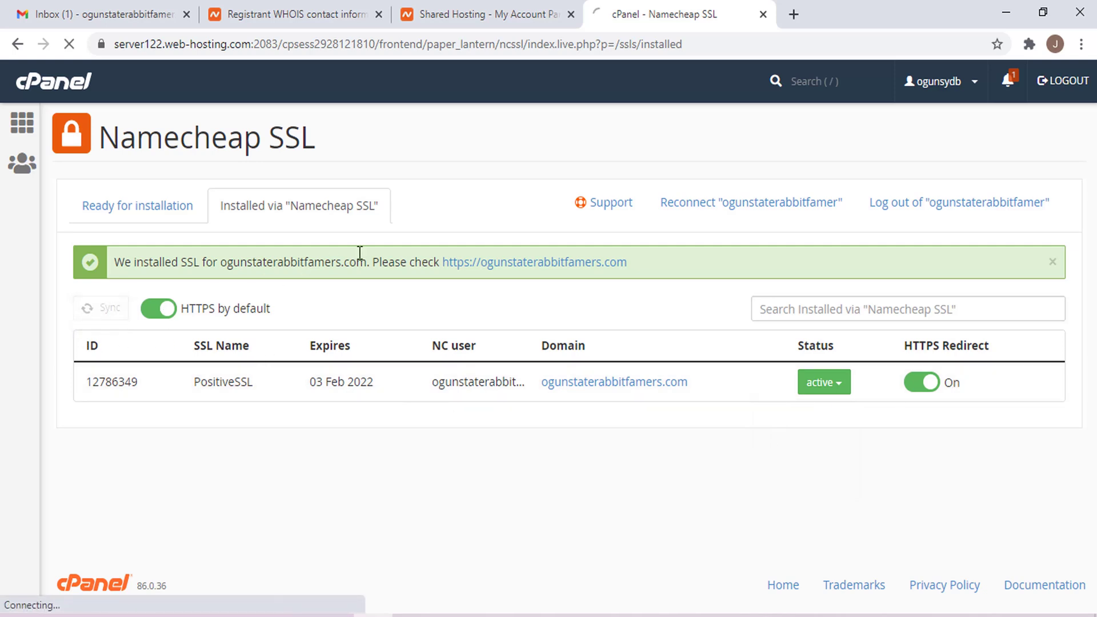
{"action": "triple_click", "coordinate": [156, 264]}
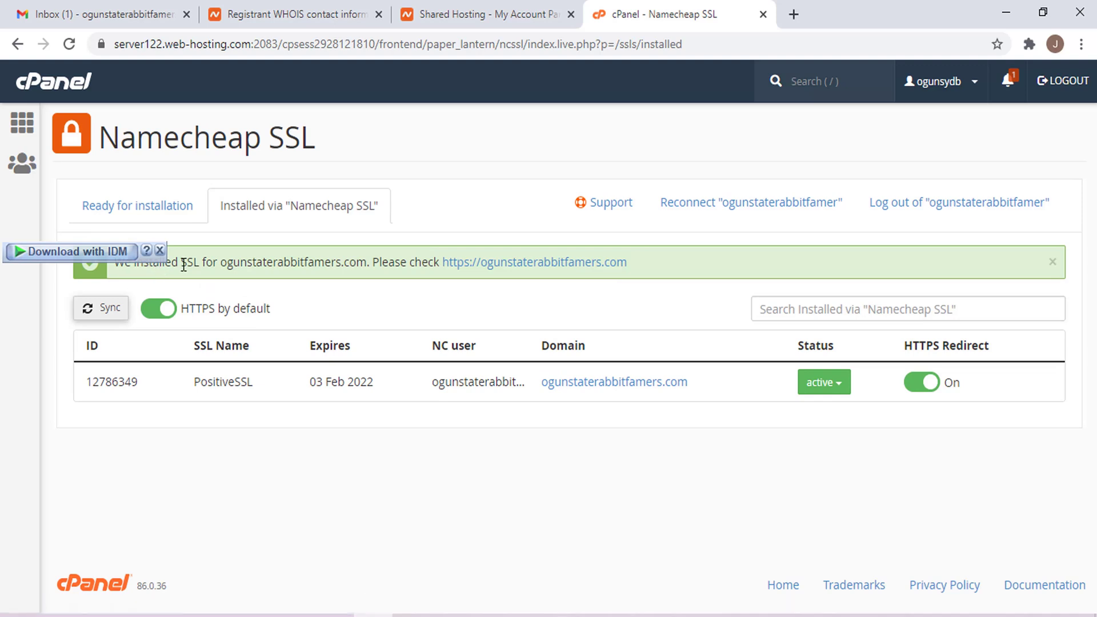
{"action": "triple_click", "coordinate": [183, 264]}
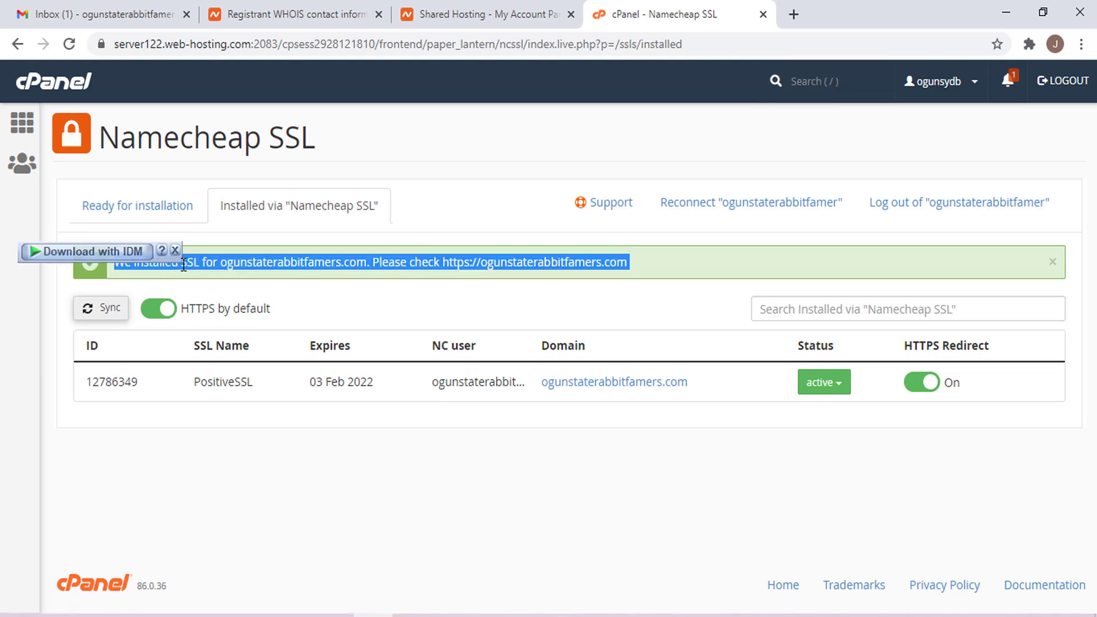
{"action": "left_click", "coordinate": [299, 272]}
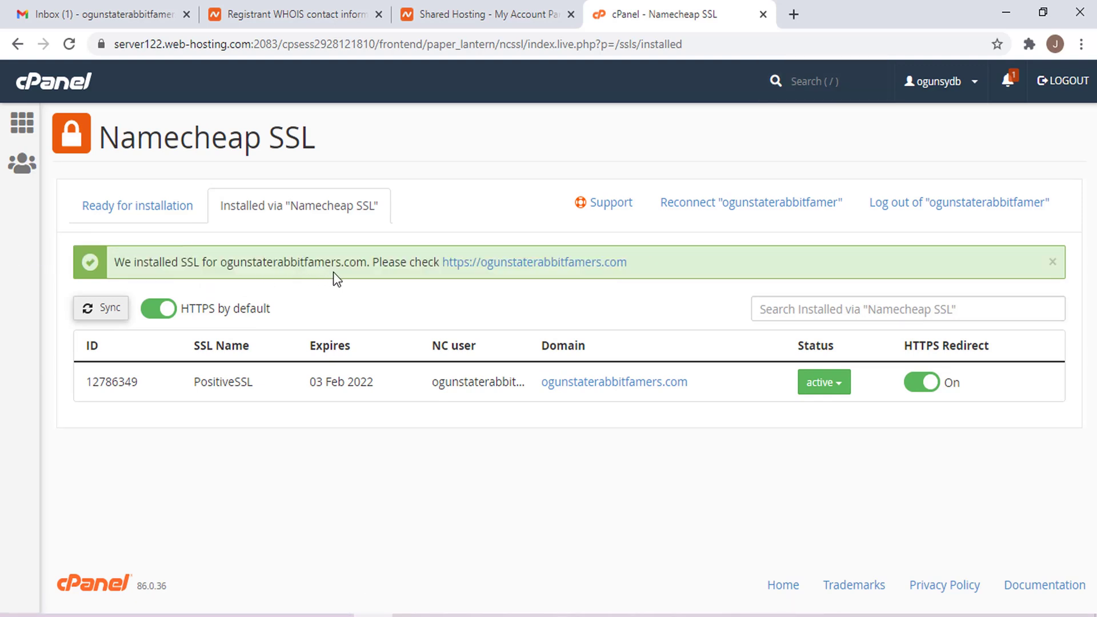